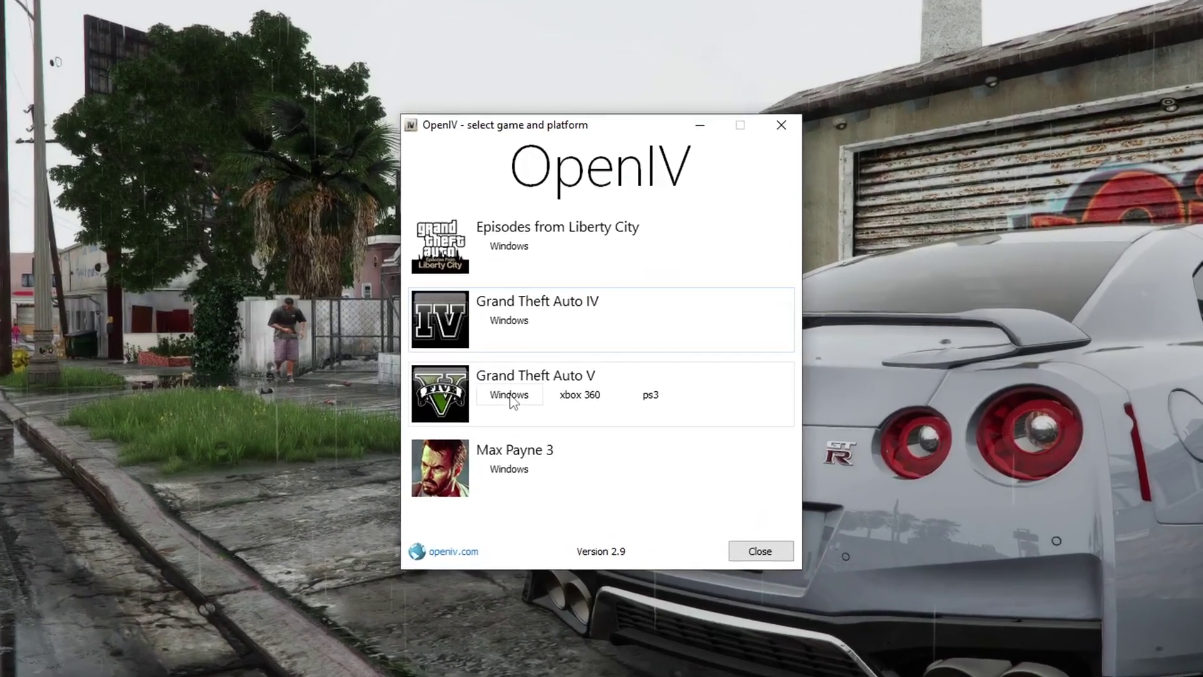
- Choose GTA V for Windows and install the NaturalVision package to the chosen location
left_click(515, 390)
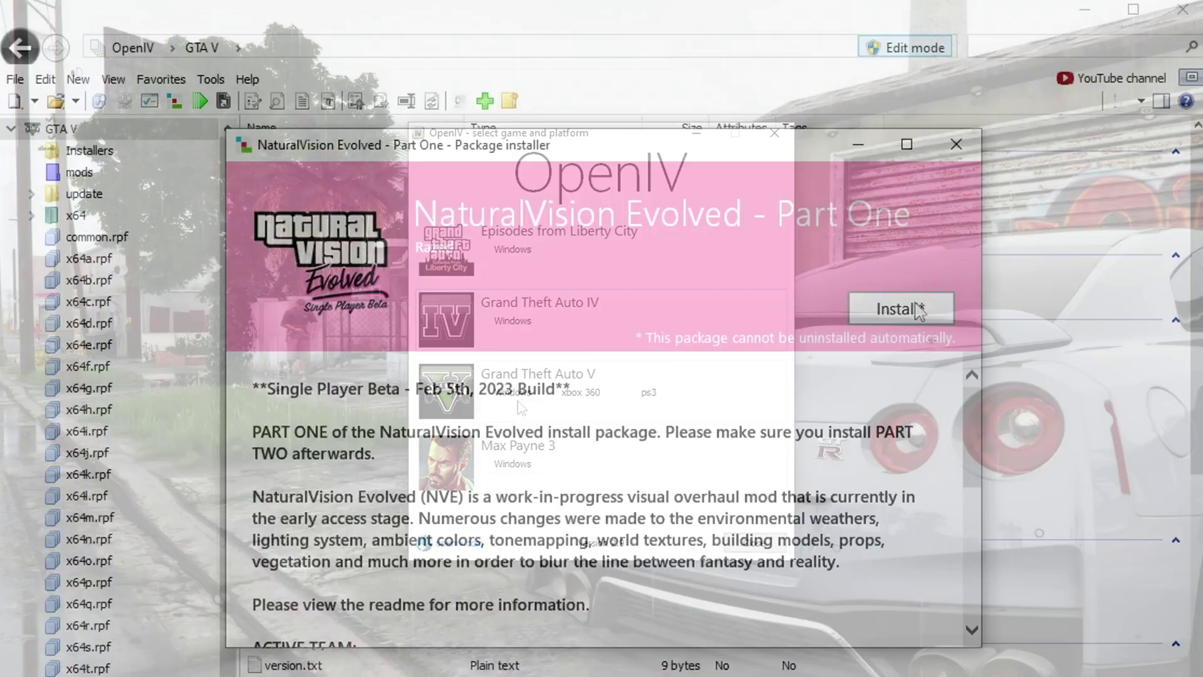
left_click(914, 306)
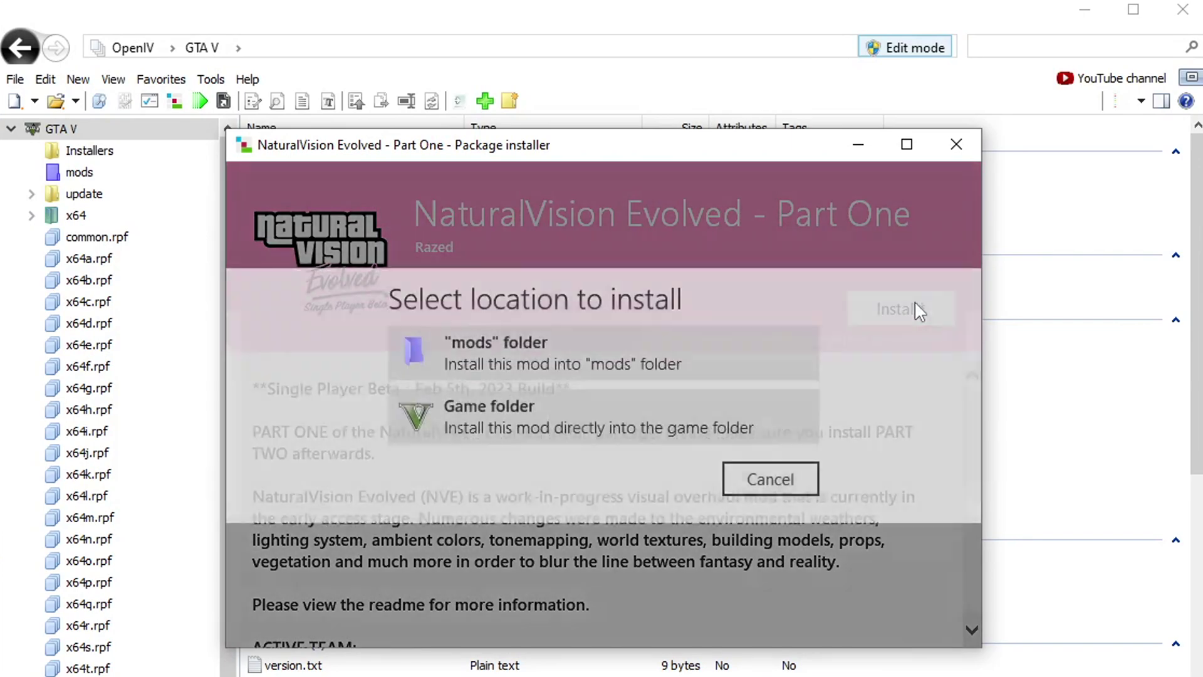
left_click(601, 370)
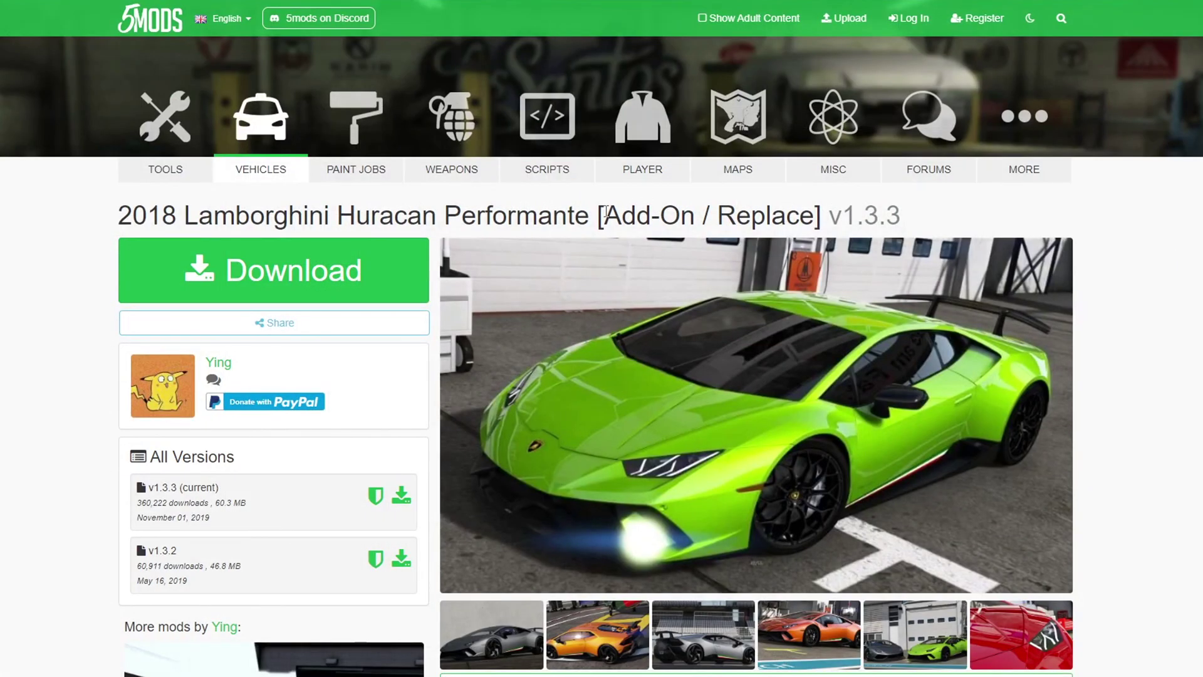
left_click_drag(606, 213, 694, 215)
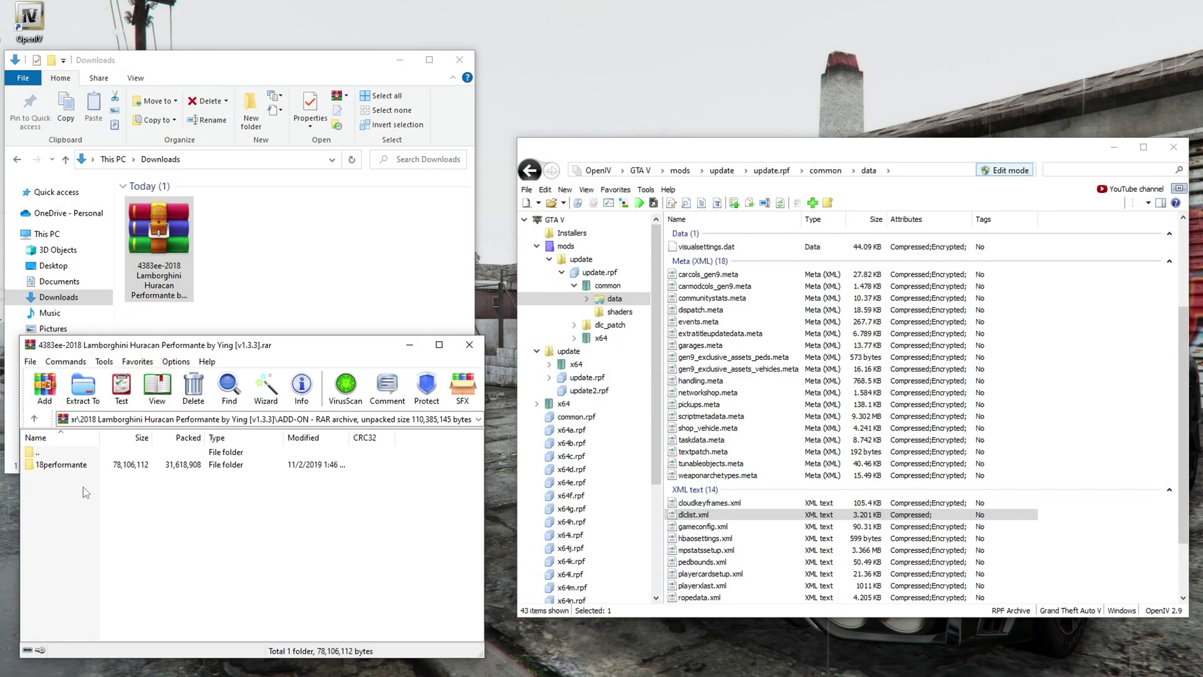
- Browse the archive's 18performante and Stock Traffic folders to locate gameconfig.xml
double_click(83, 464)
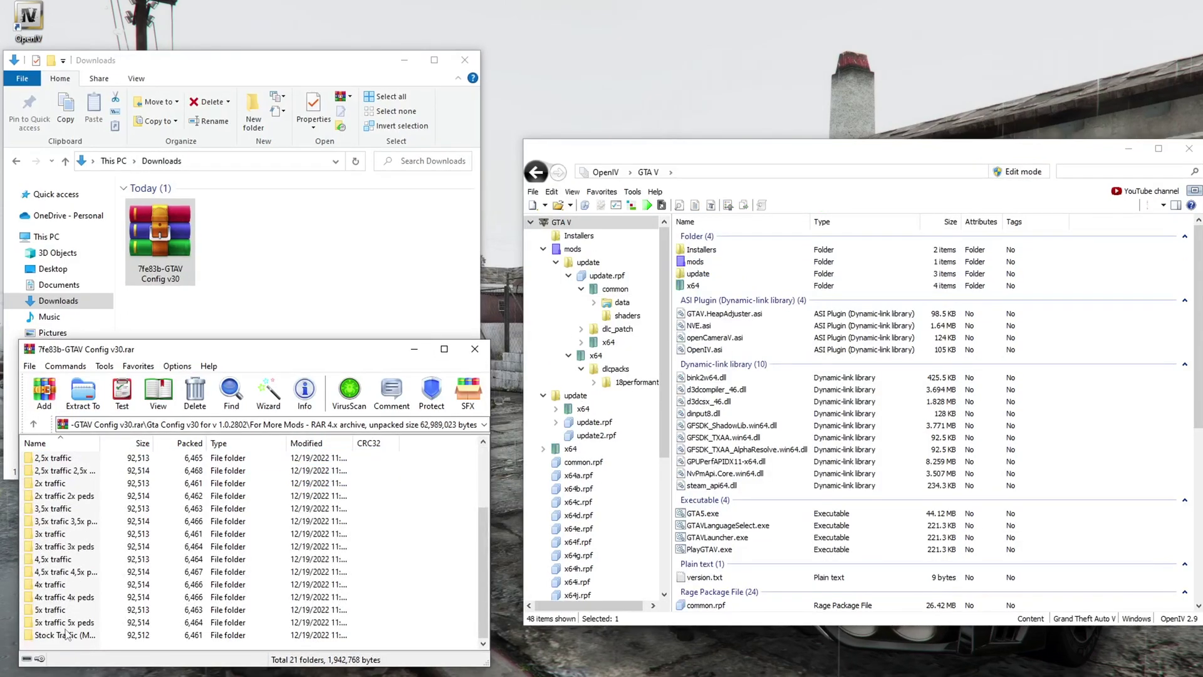
double_click(67, 634)
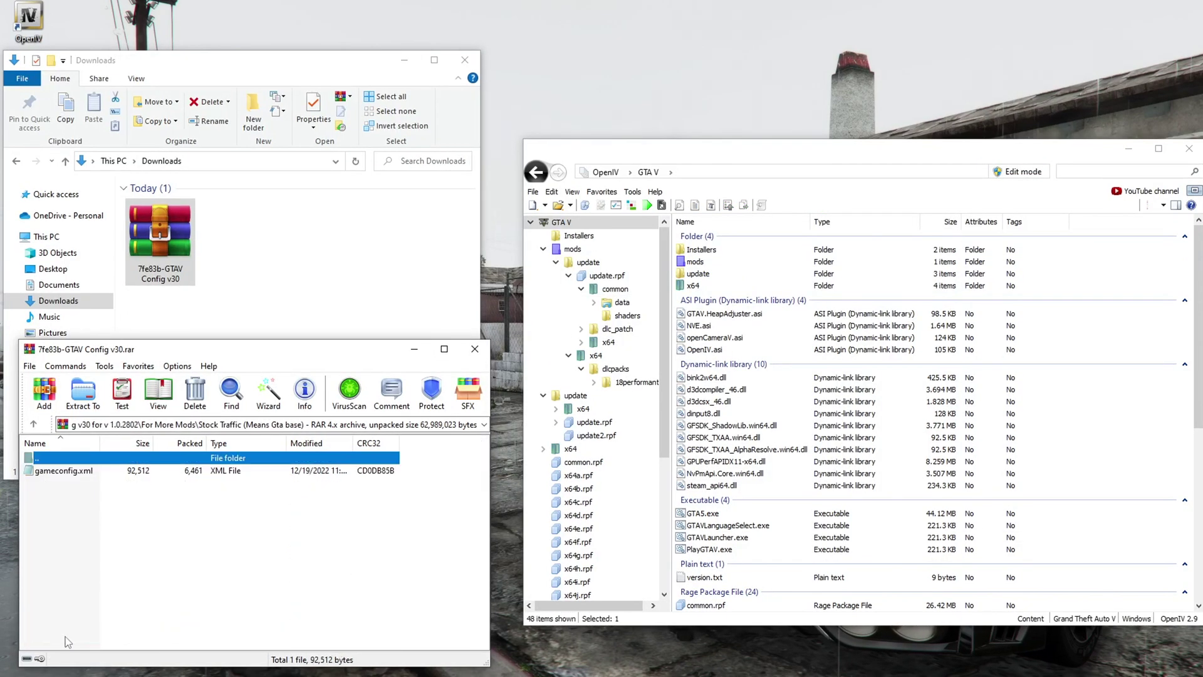
left_click(70, 471)
left_click(161, 528)
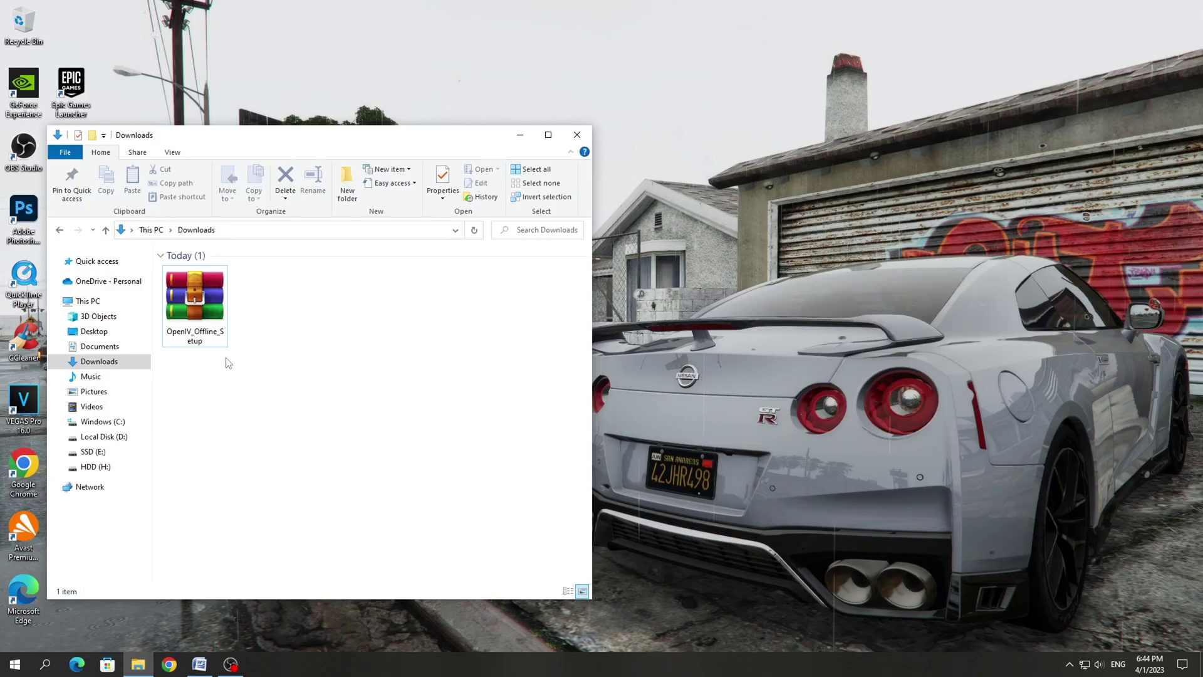
- Open the OpenIV_Offline_Setup archive and select OpenIVSetup.exe inside its setup folder
double_click(195, 307)
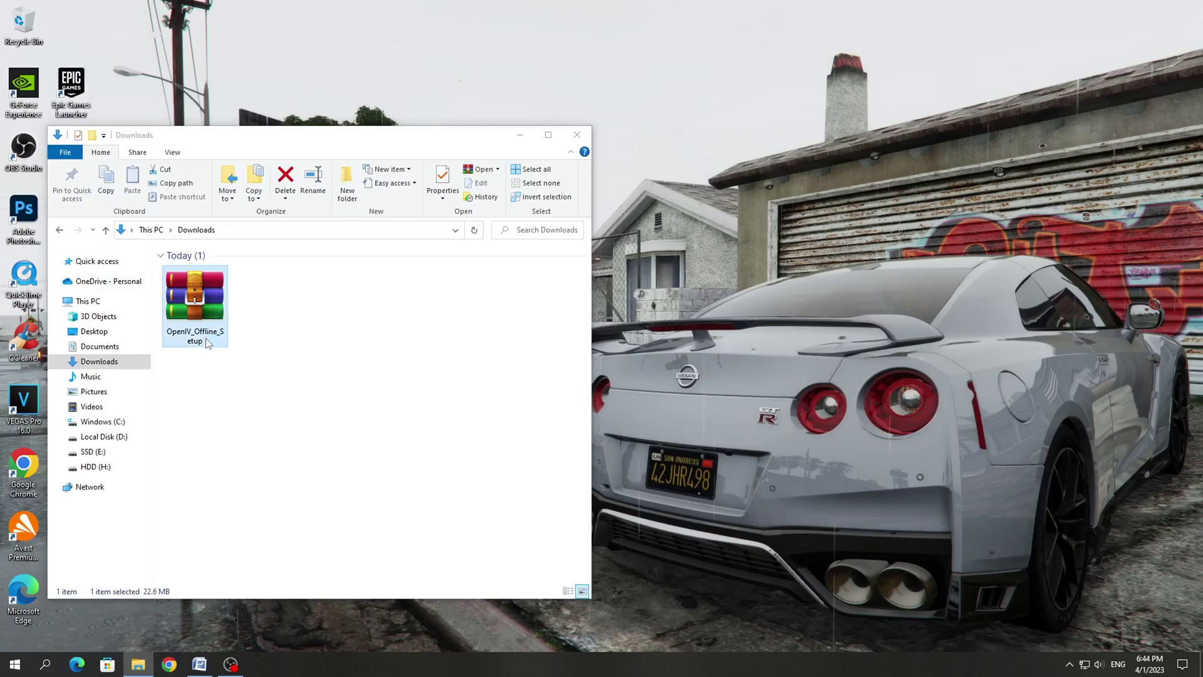
double_click(352, 384)
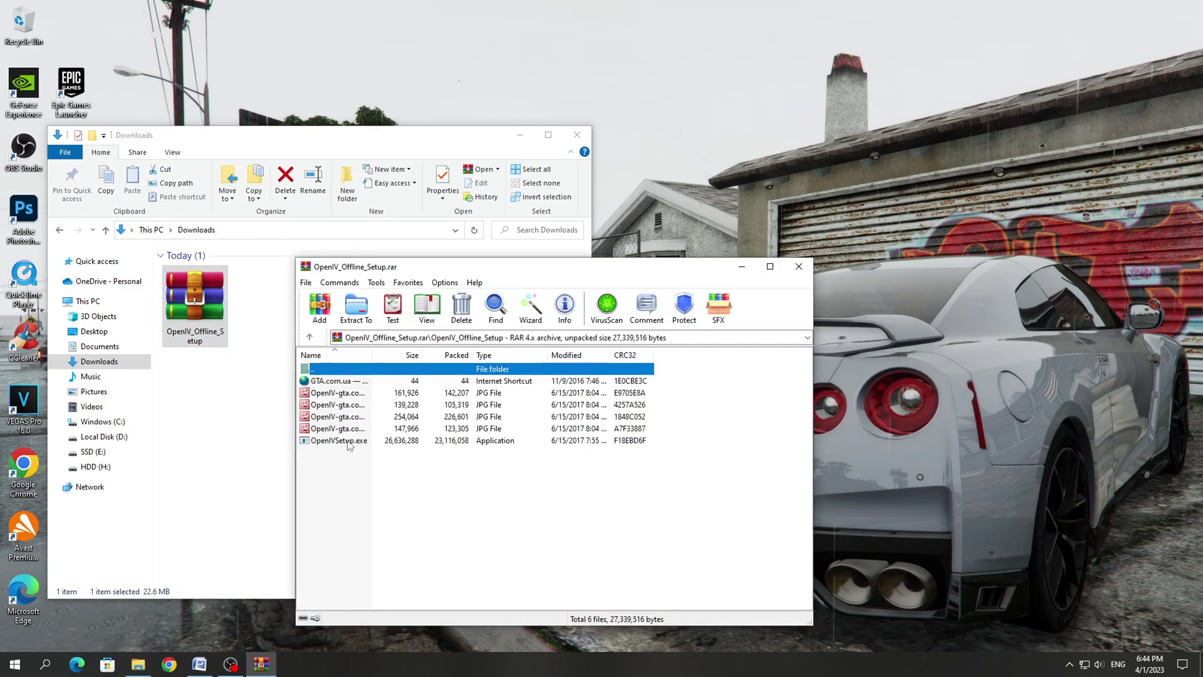
left_click(351, 441)
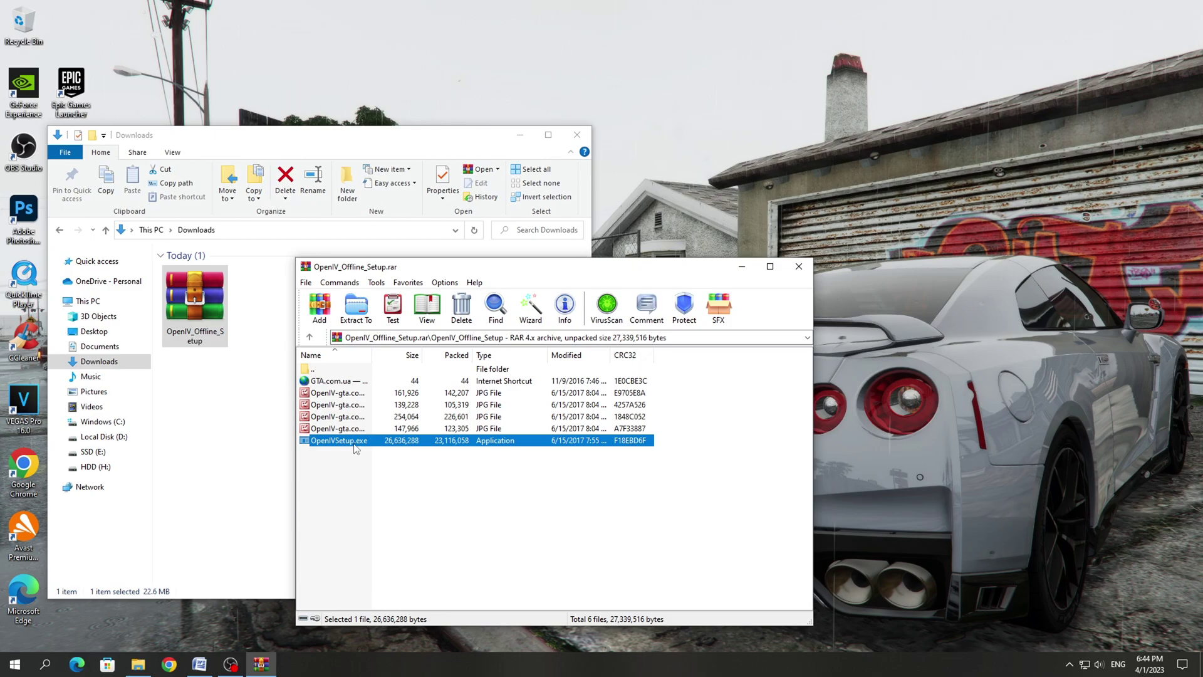
- Close WinRAR and launch the extracted OpenIV installer from Downloads
left_click(798, 265)
left_click(388, 445)
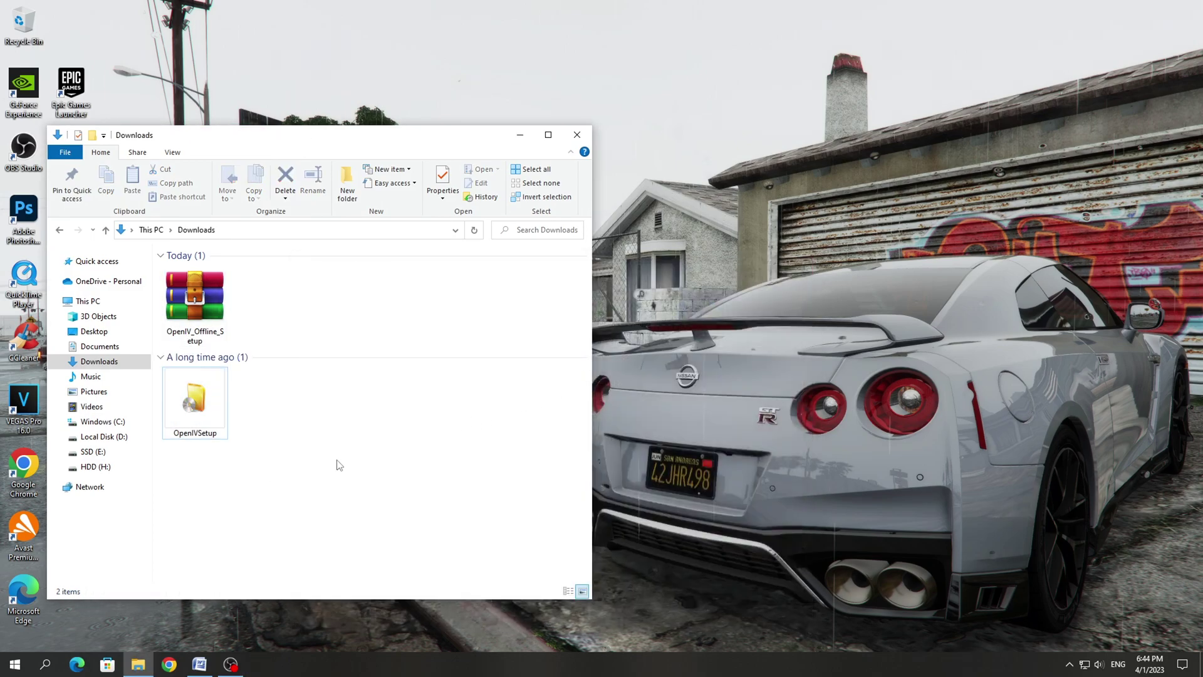
double_click(213, 431)
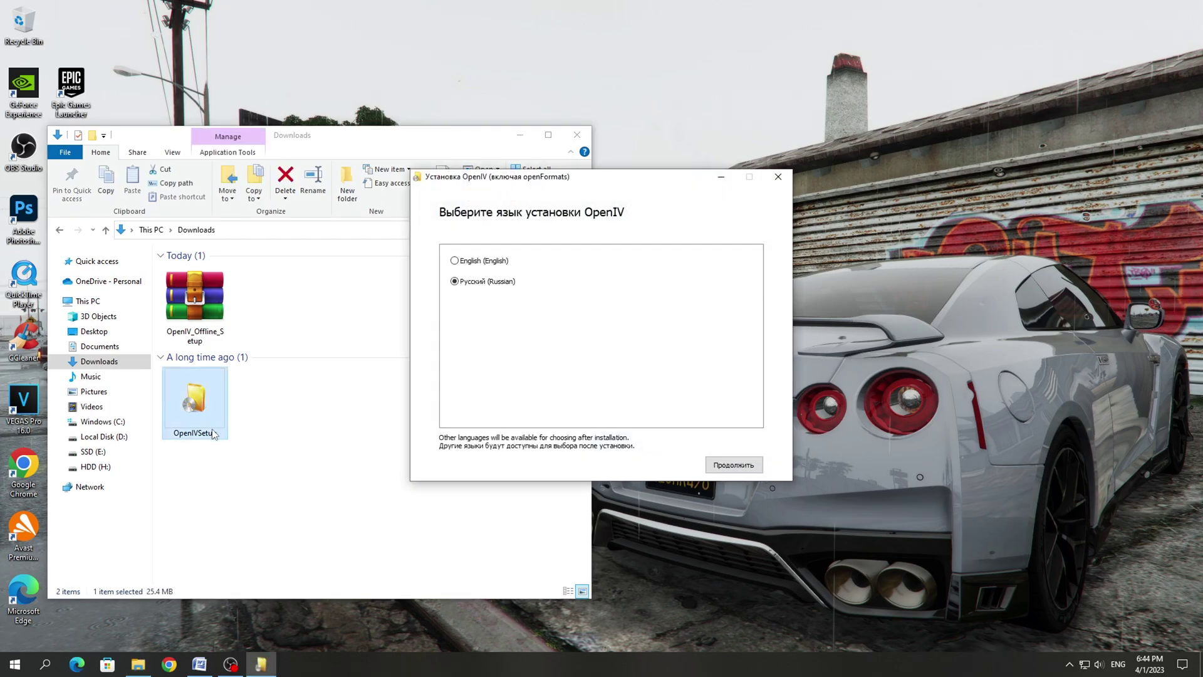
- Install OpenIV in English, accepting the license, then close Downloads and start OpenIV
left_click(726, 464)
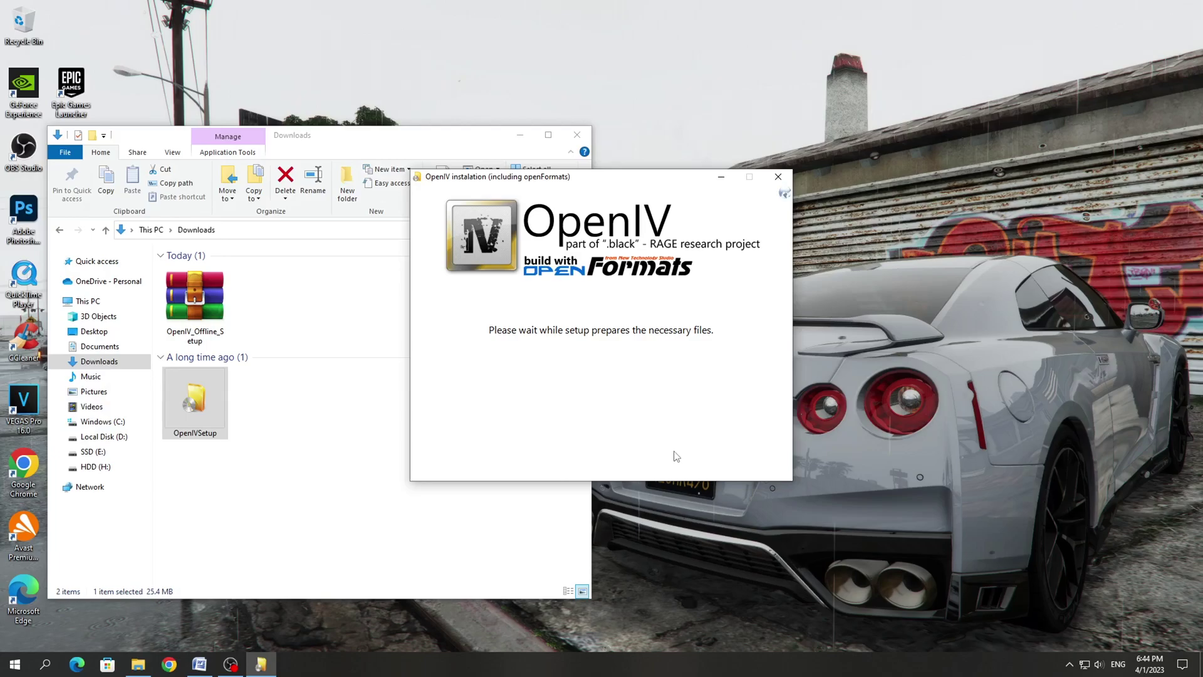
left_click(538, 456)
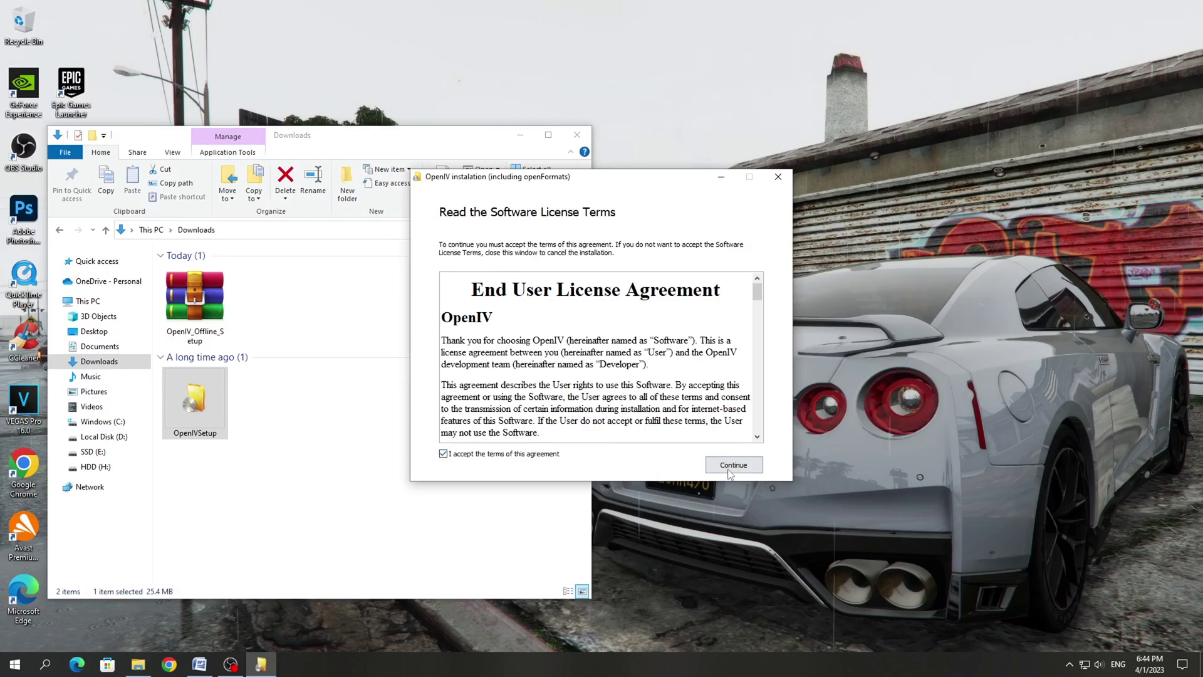
left_click(720, 467)
left_click(731, 465)
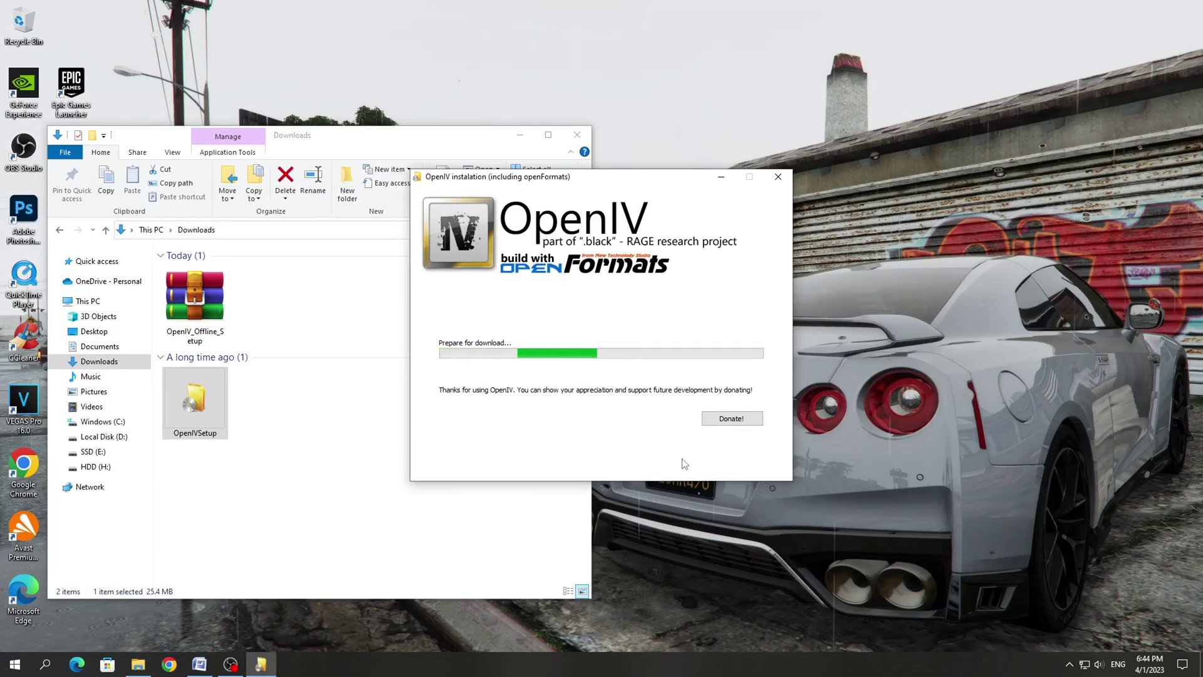
left_click(714, 465)
left_click(576, 135)
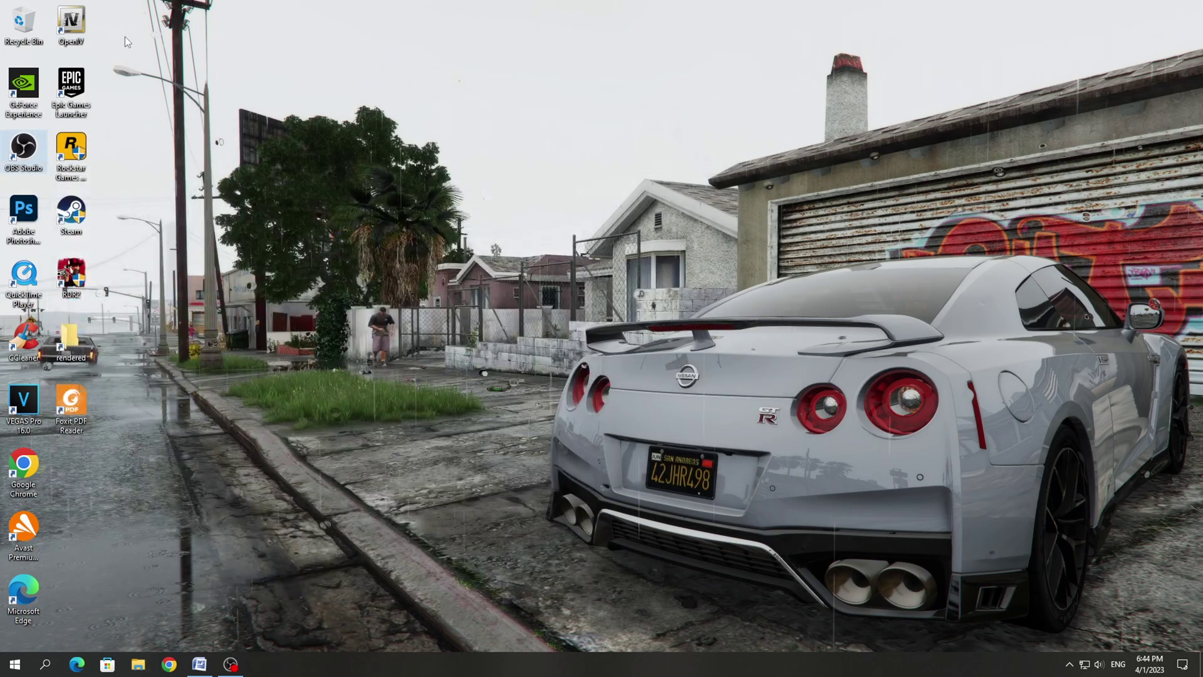
double_click(73, 25)
- Set GTA V Windows to use steamapps\common\Grand Theft Auto V and continue past the intro pages
left_click(537, 378)
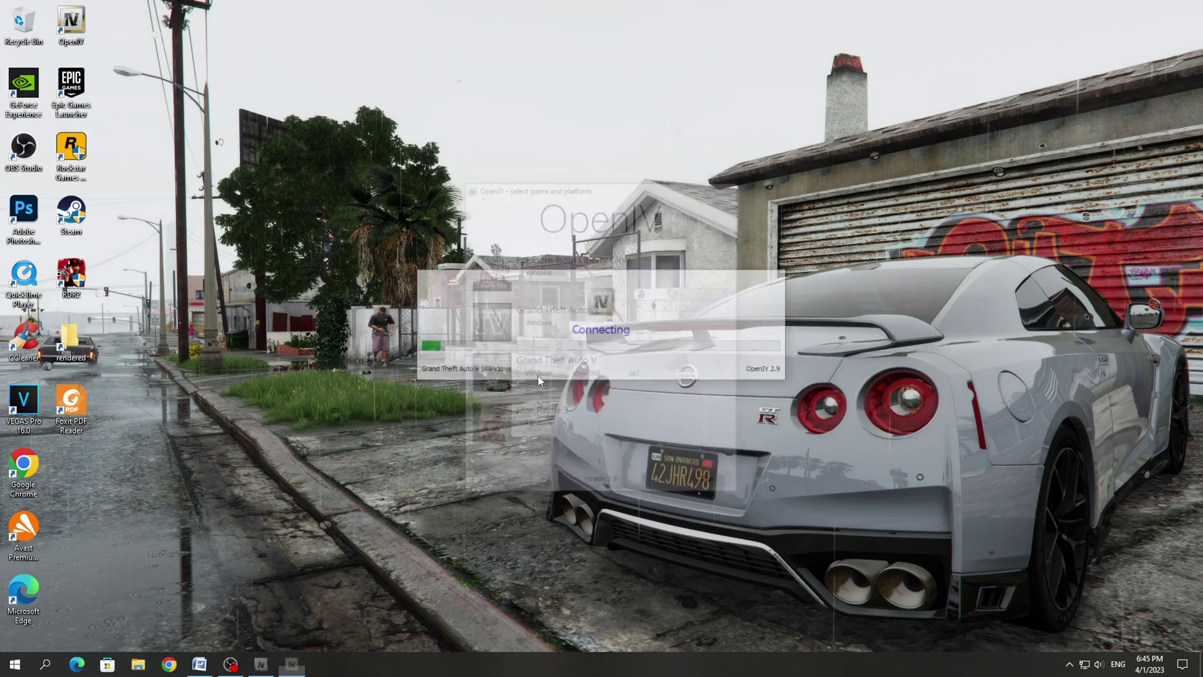
left_click(693, 345)
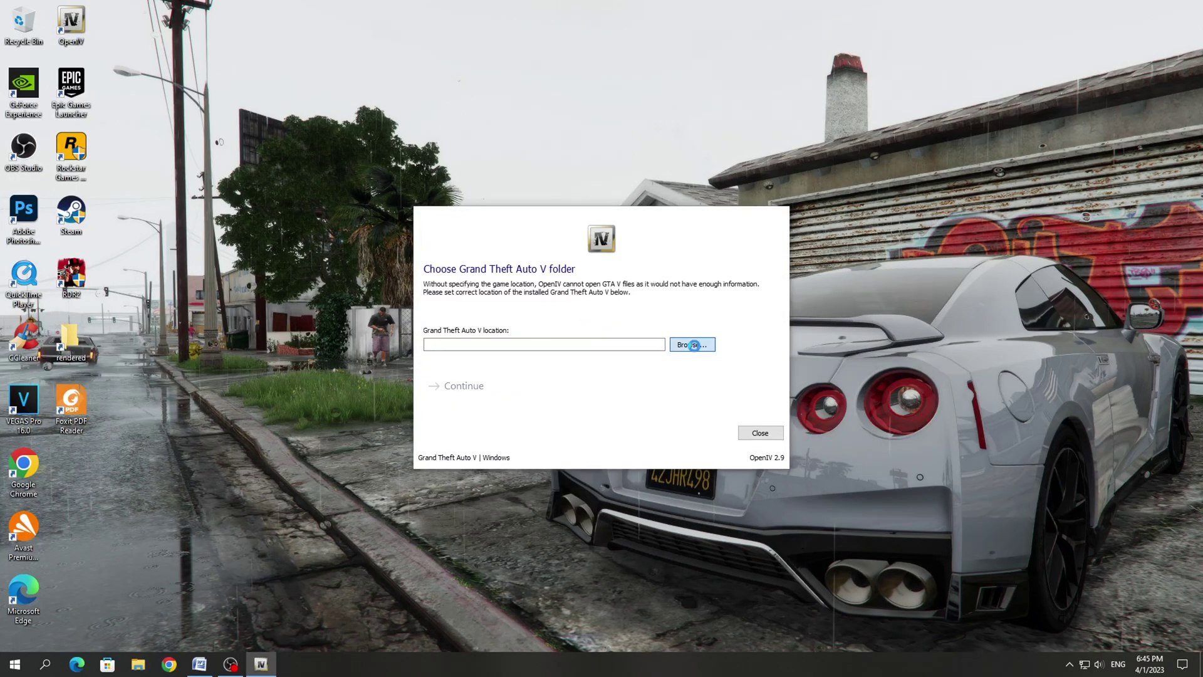
left_click(672, 254)
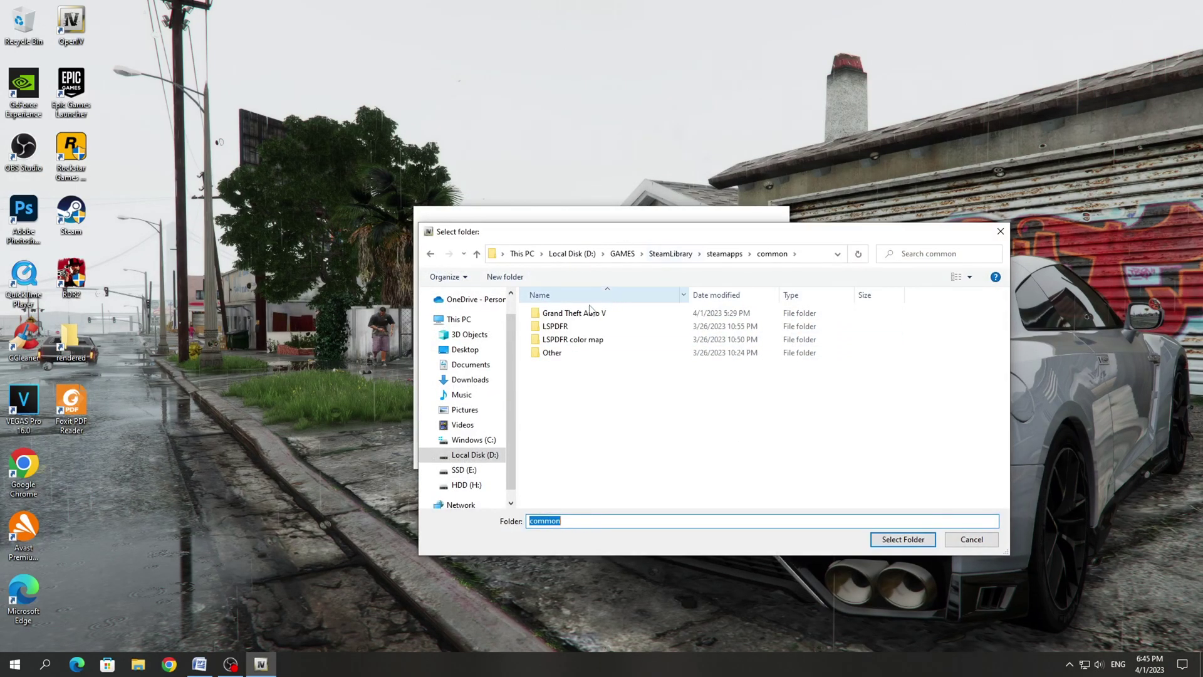
left_click(575, 316)
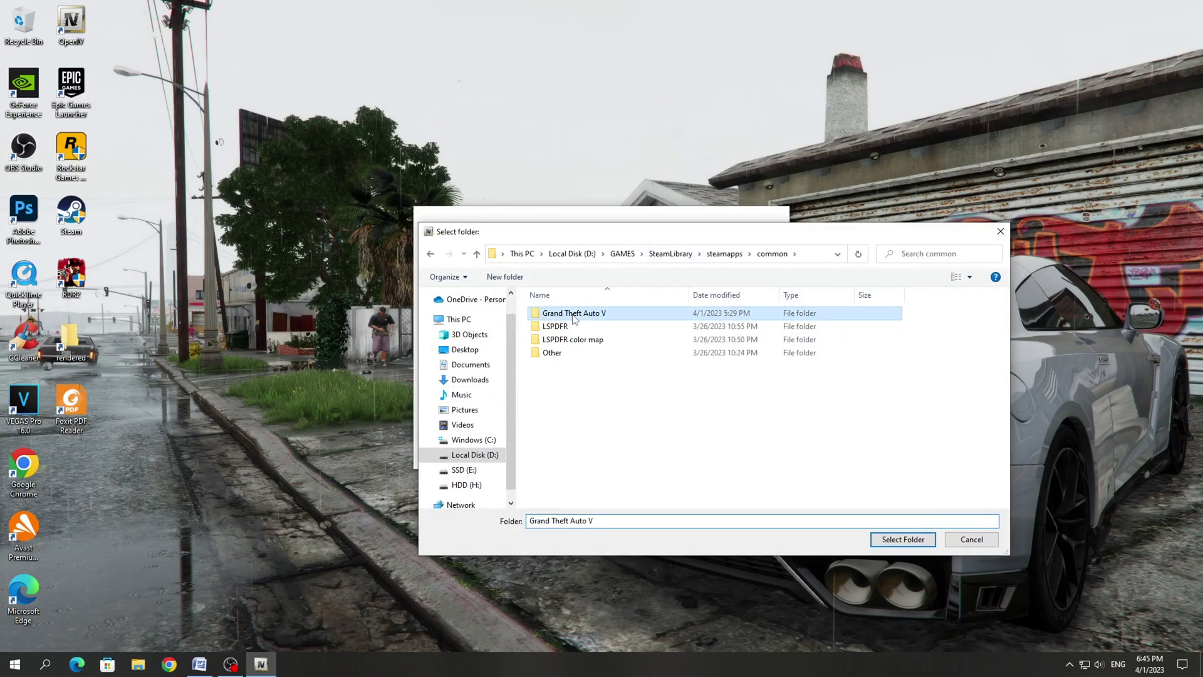
left_click(902, 539)
left_click(480, 392)
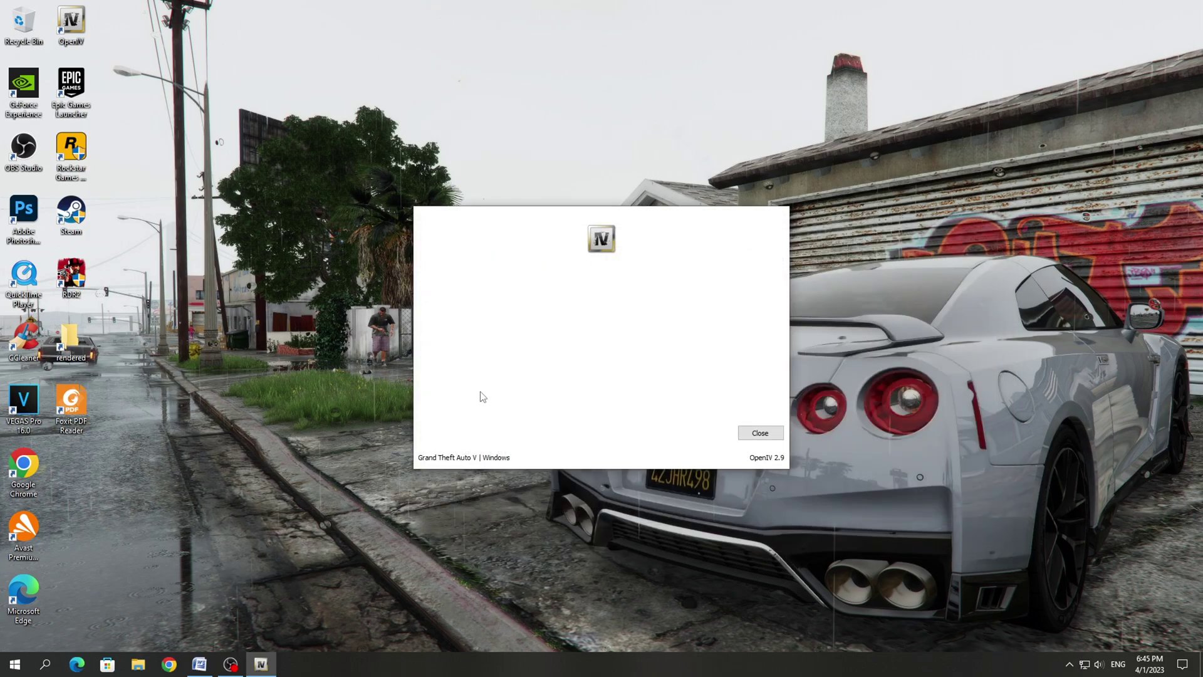
left_click(482, 392)
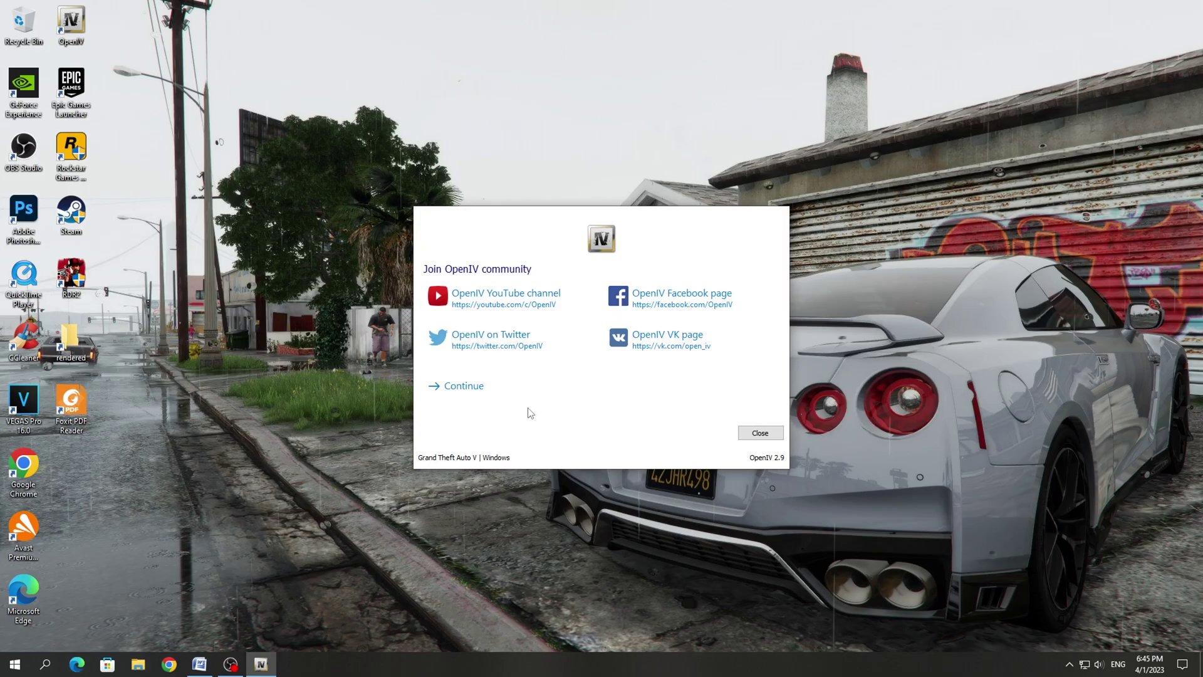
left_click(484, 393)
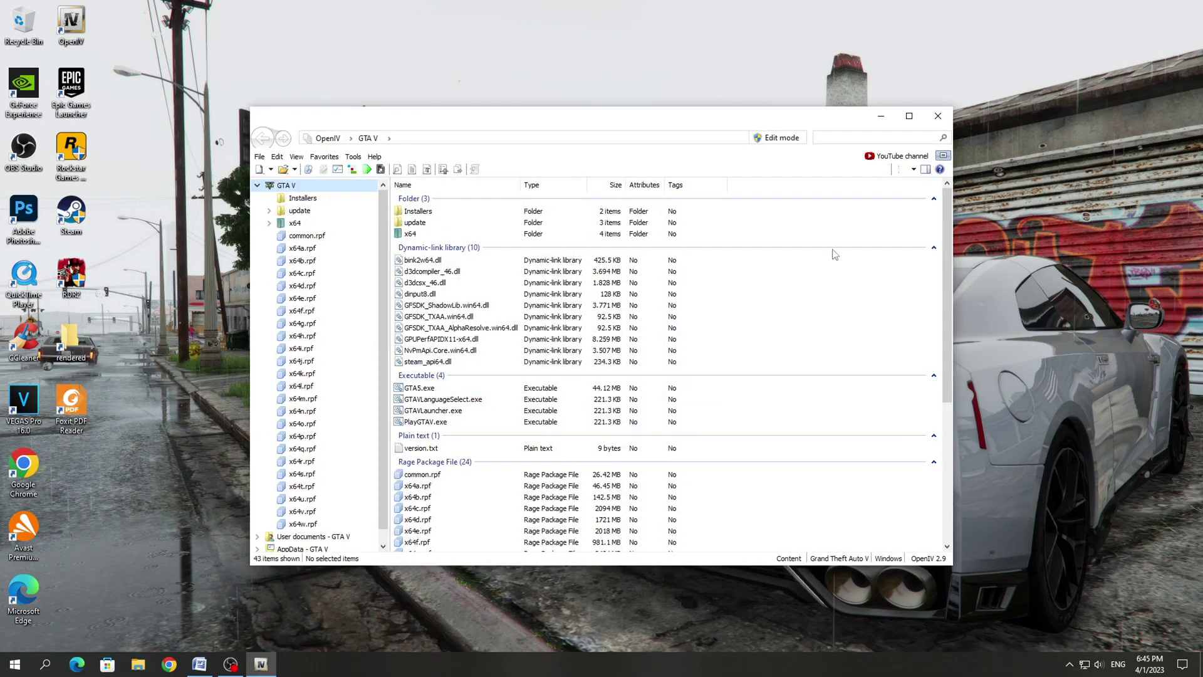
- Enable edit mode and install ASI Loader, OpenIV.ASI and openCamera, creating the mods folder
left_click(779, 142)
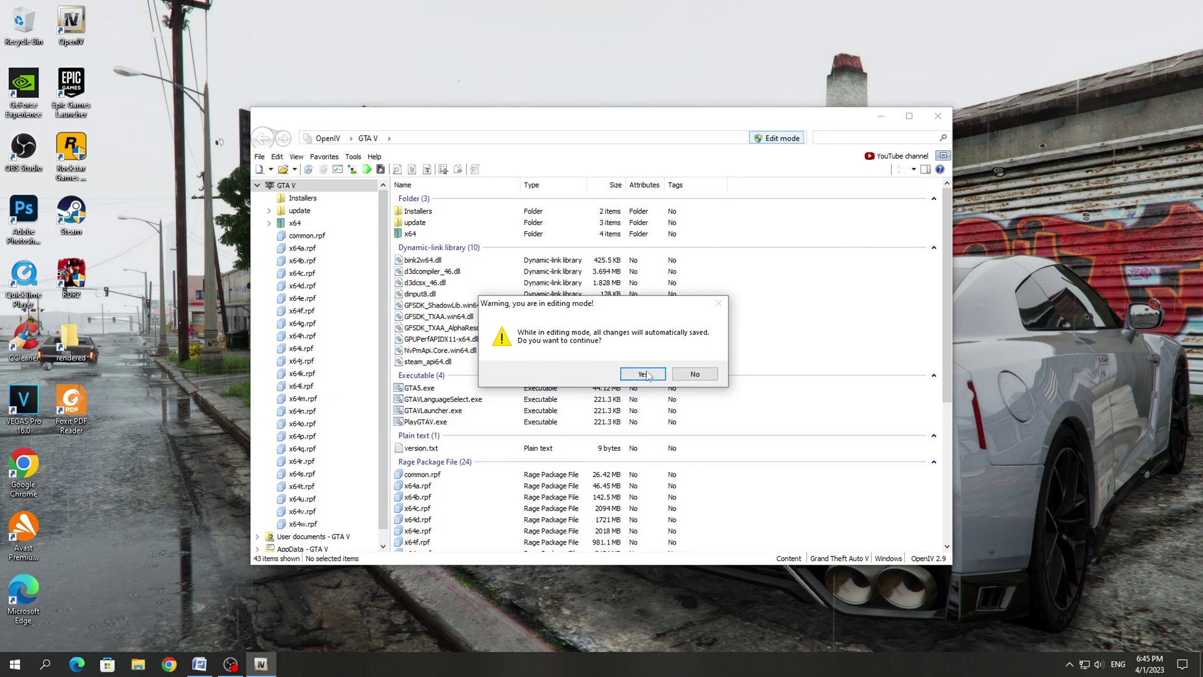
left_click(641, 374)
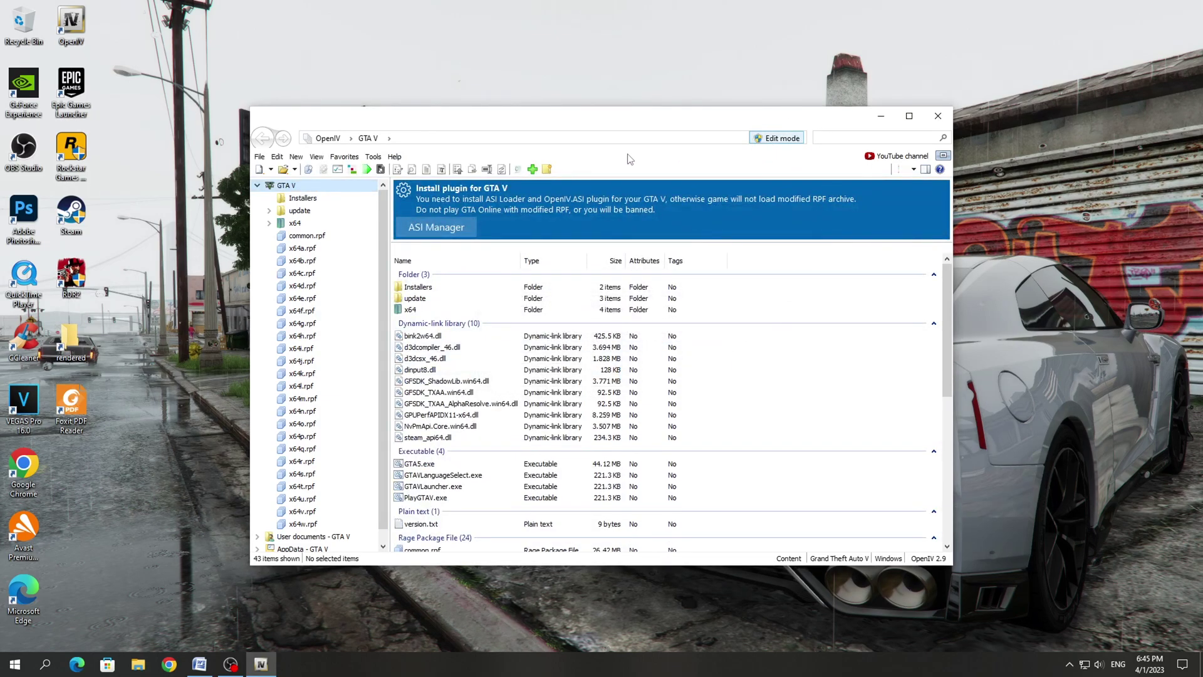
left_click(374, 157)
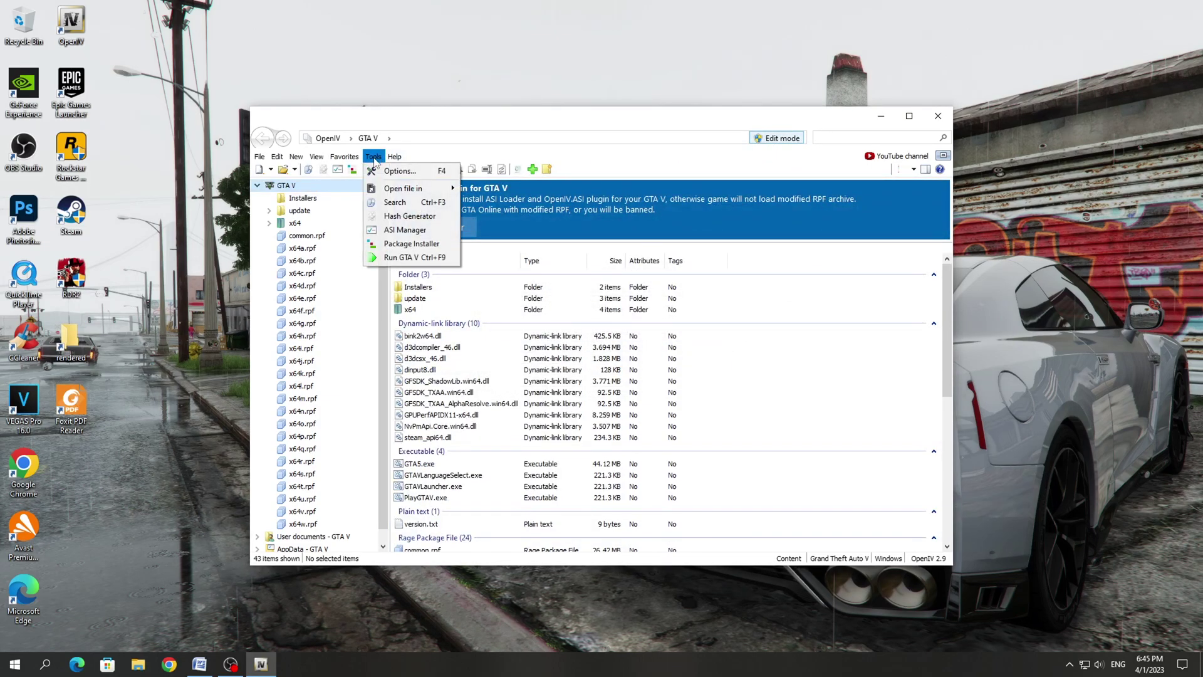
left_click(405, 229)
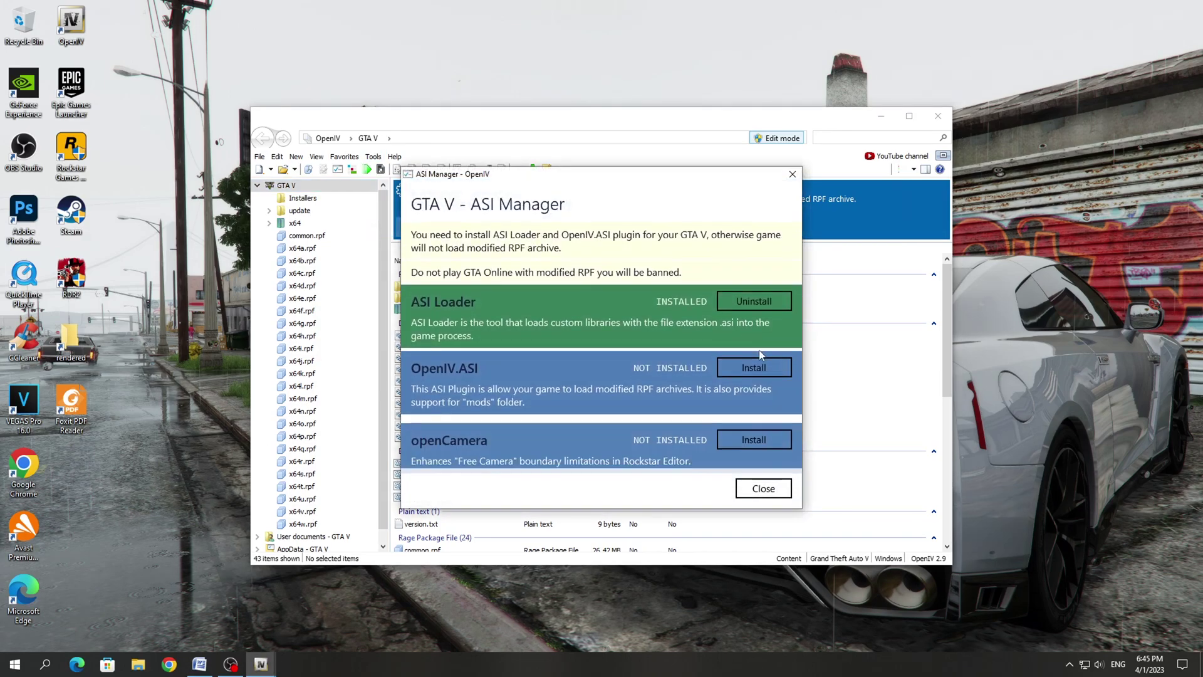
left_click(755, 366)
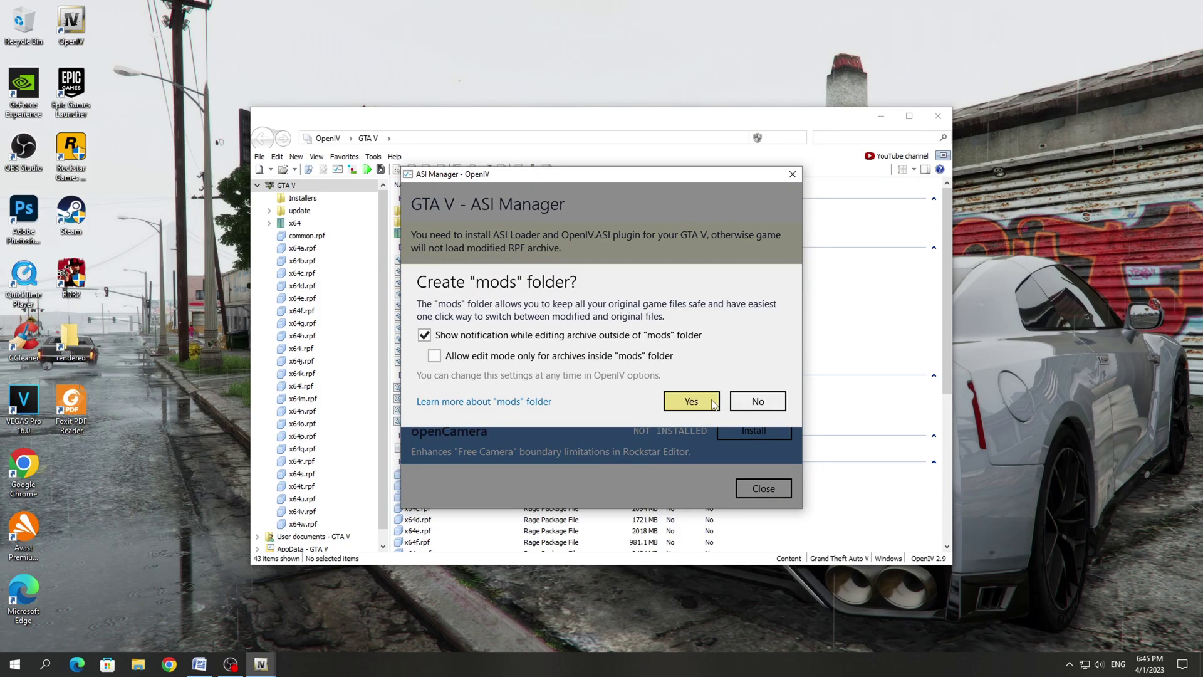
left_click(691, 398)
left_click(763, 432)
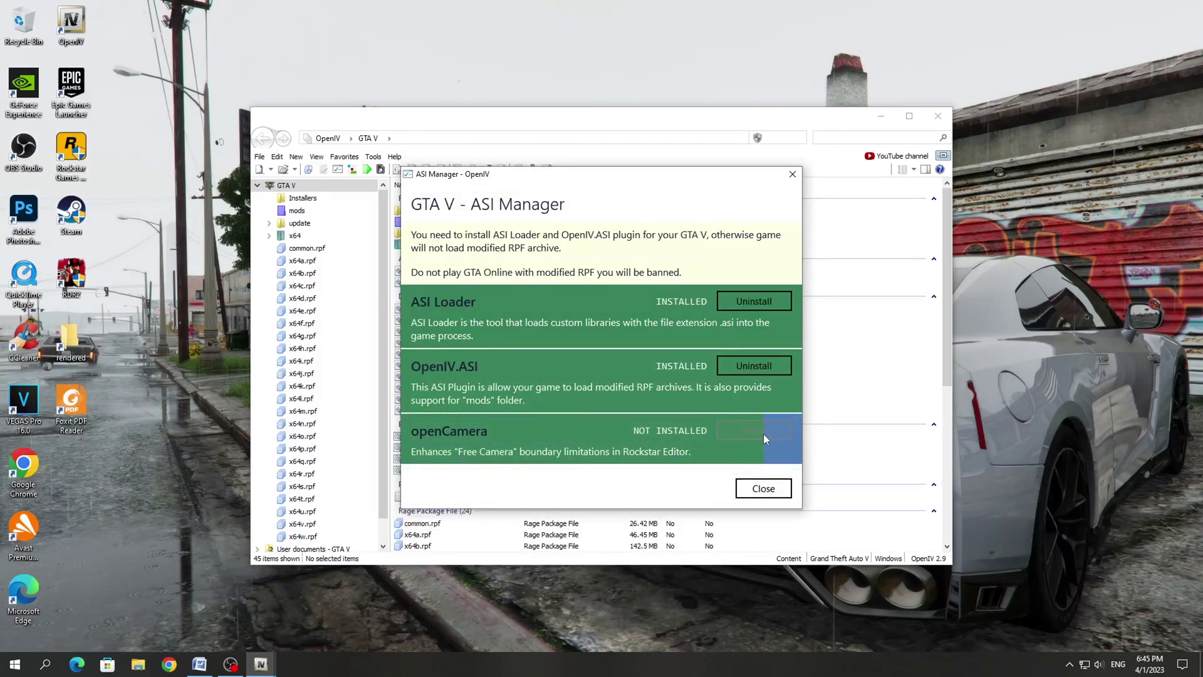
left_click(763, 489)
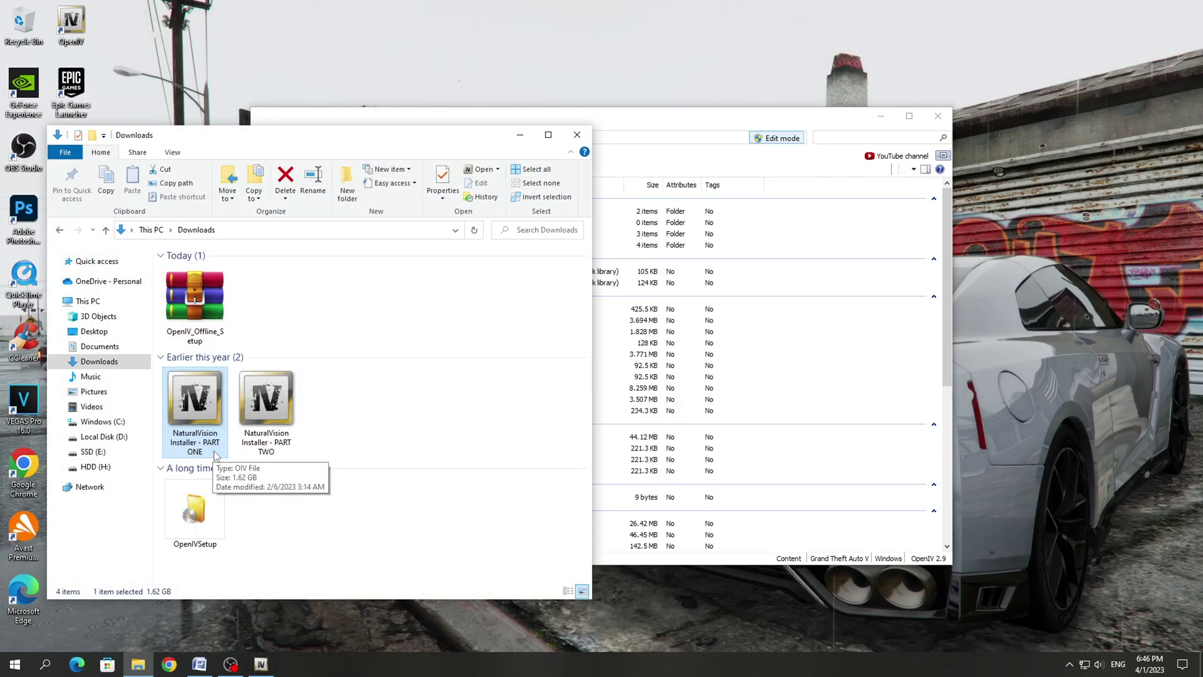
- Load NaturalVision Installer - PART ONE from Downloads into the Package Installer
left_click(385, 427)
left_click(699, 124)
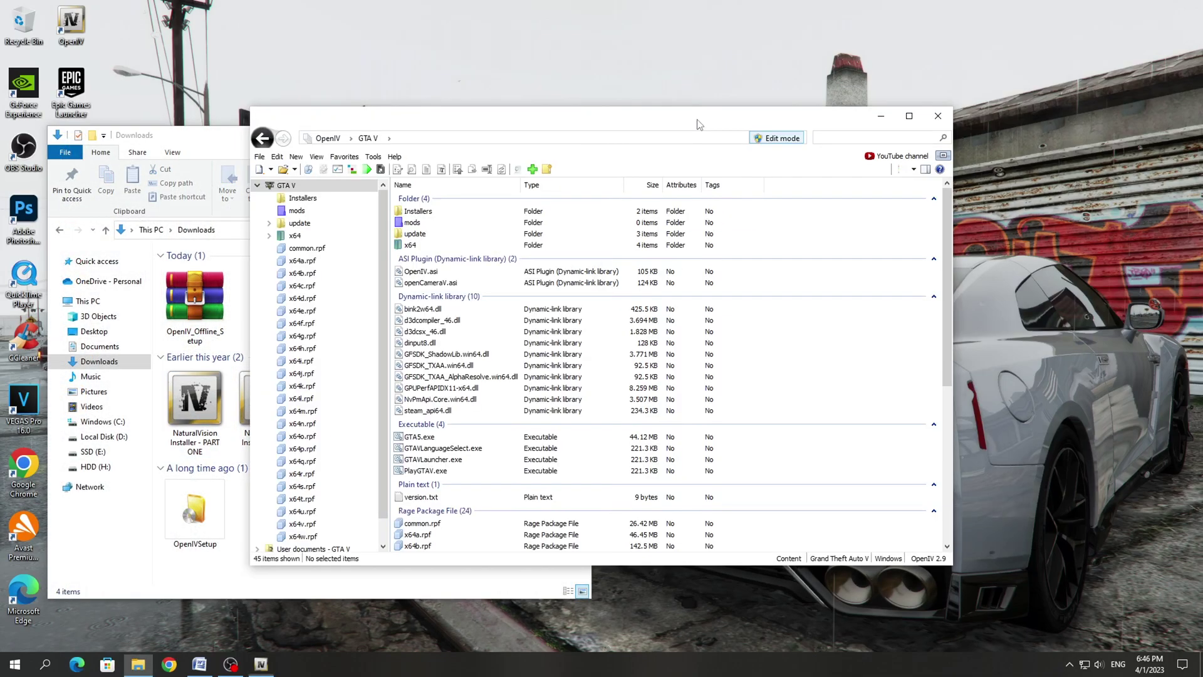
left_click(376, 159)
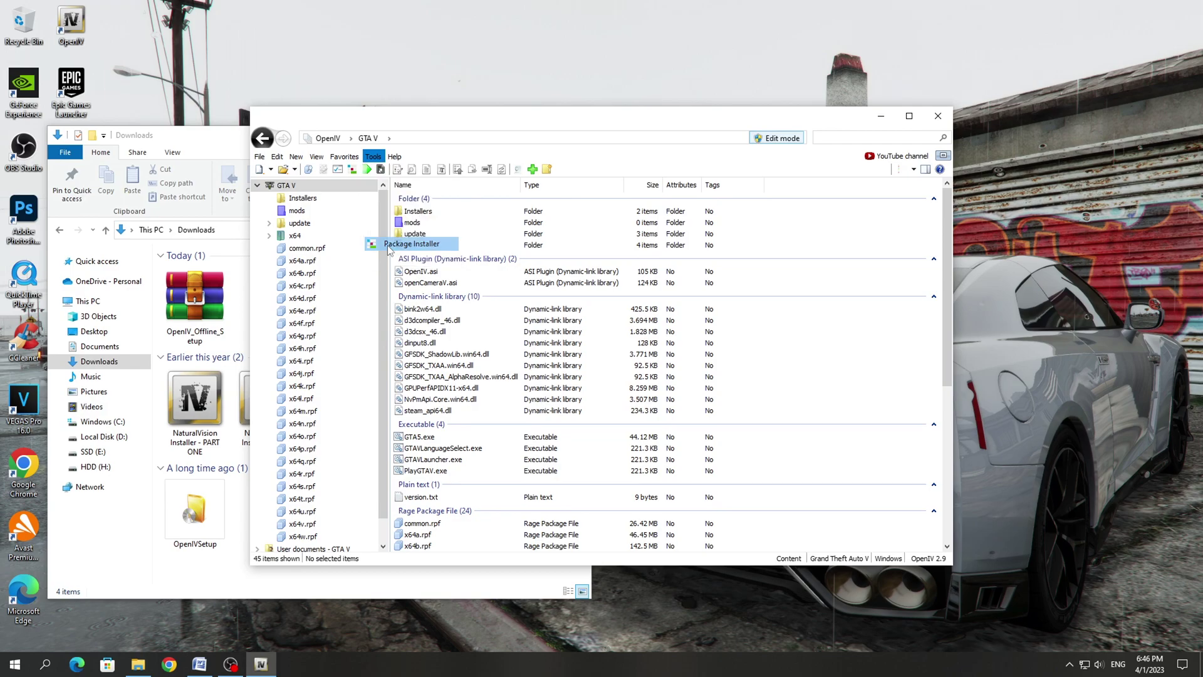
left_click(411, 244)
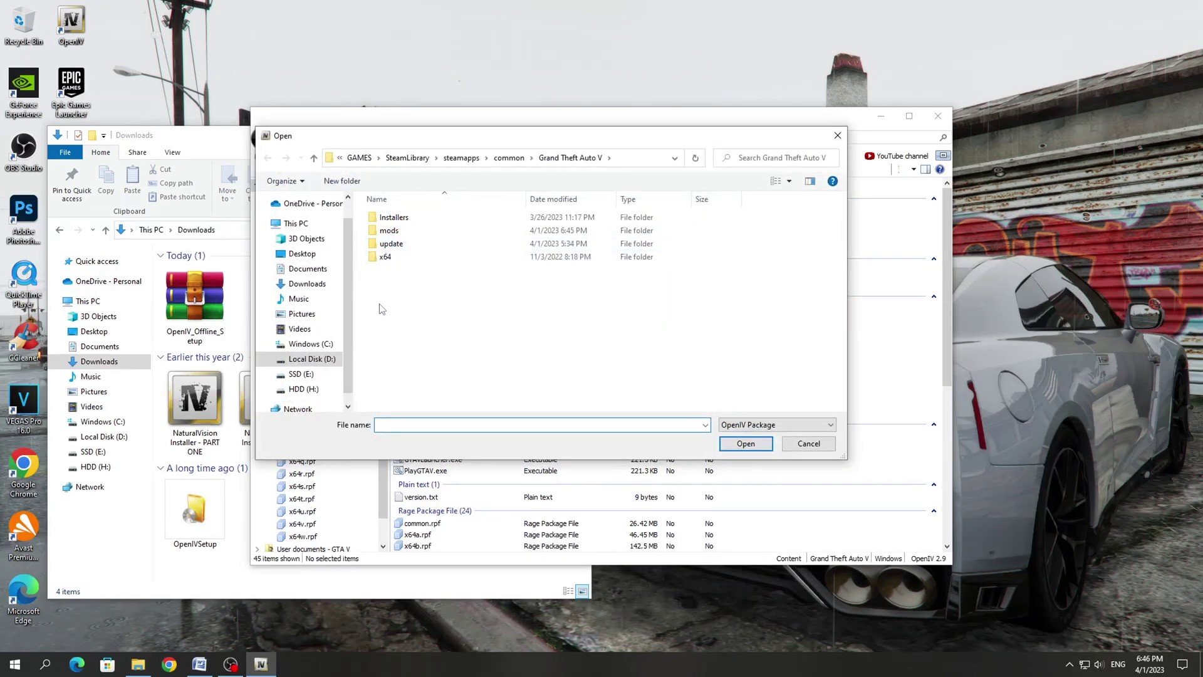
left_click(307, 283)
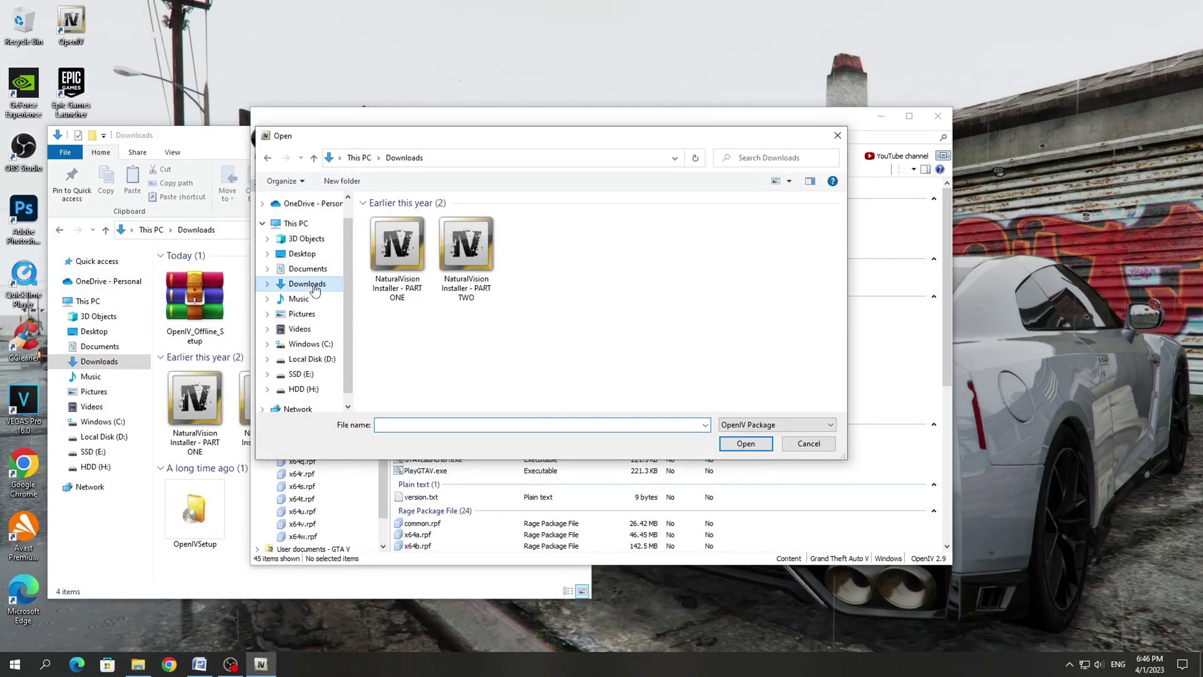
left_click(404, 290)
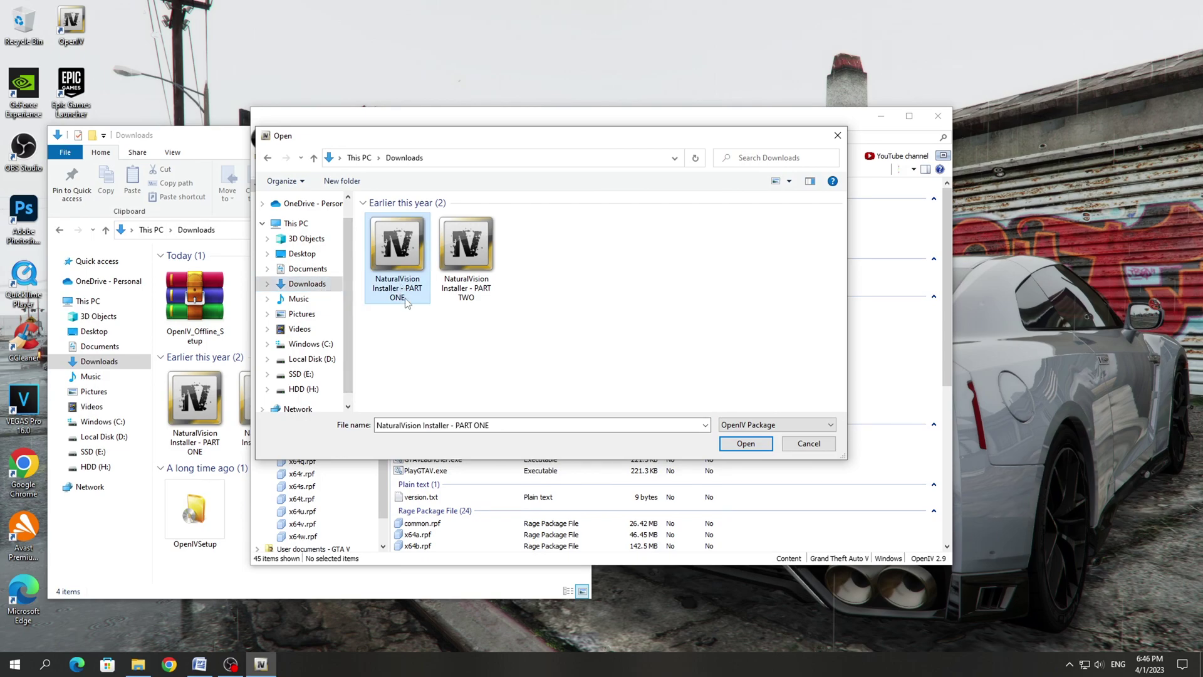
left_click(745, 445)
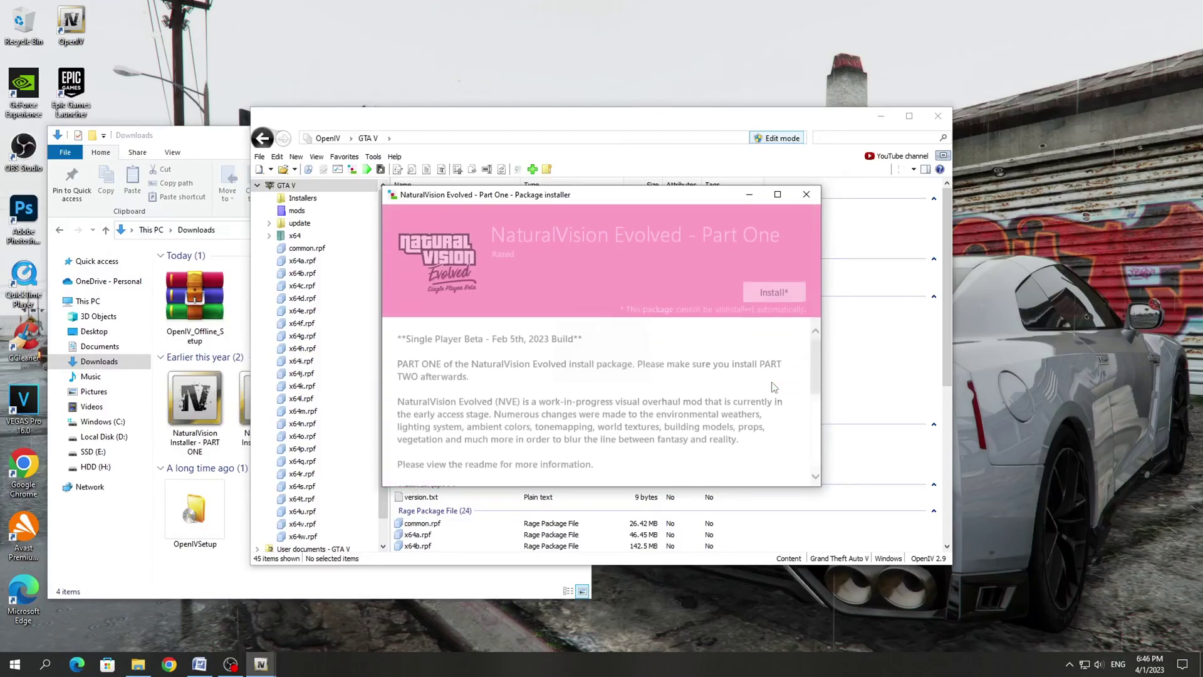
- Install NaturalVision into the mods folder and close the finished installer
left_click(783, 292)
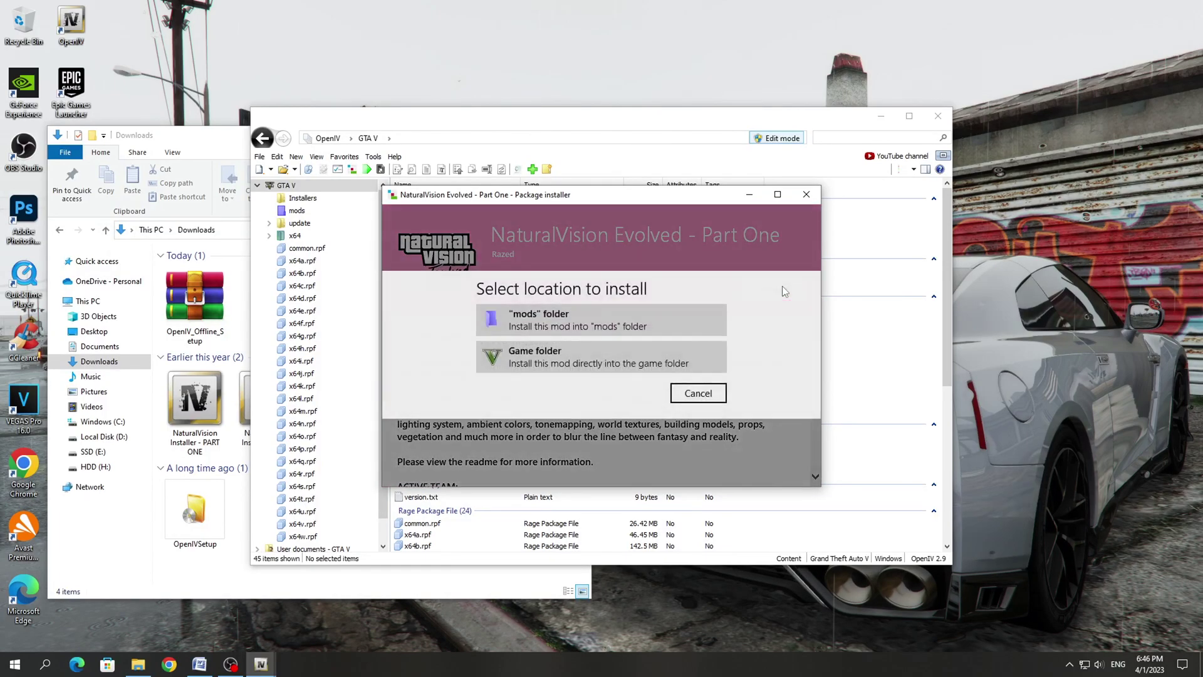
left_click(604, 323)
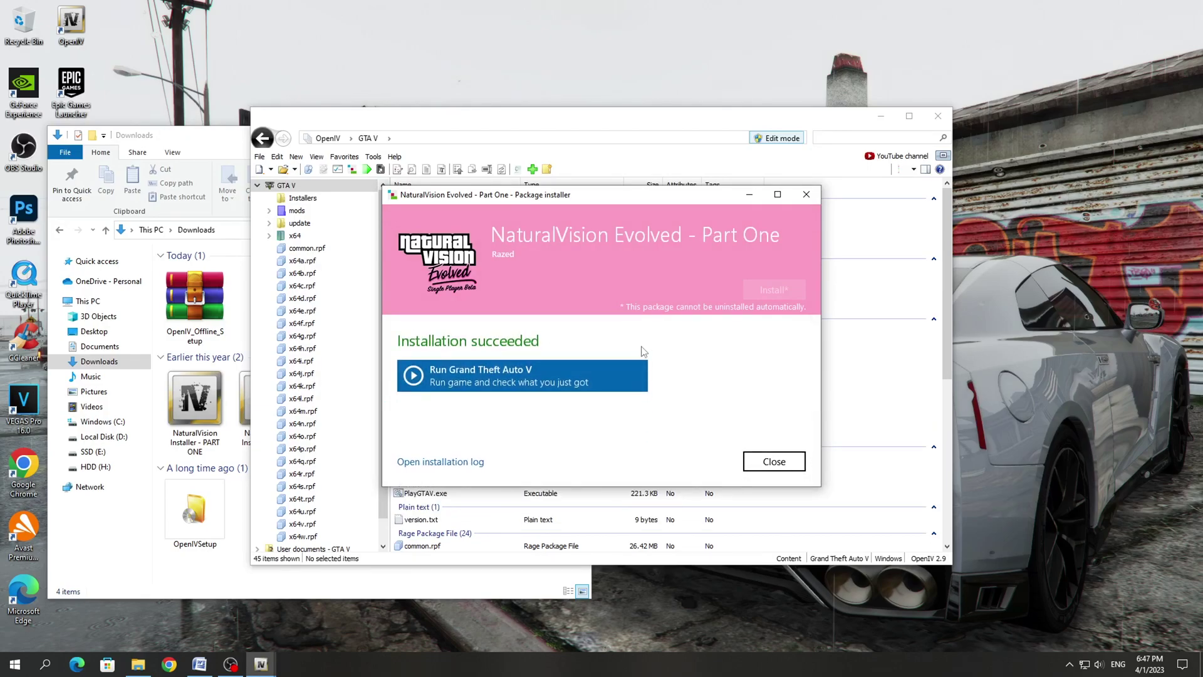
left_click(781, 469)
left_click(138, 664)
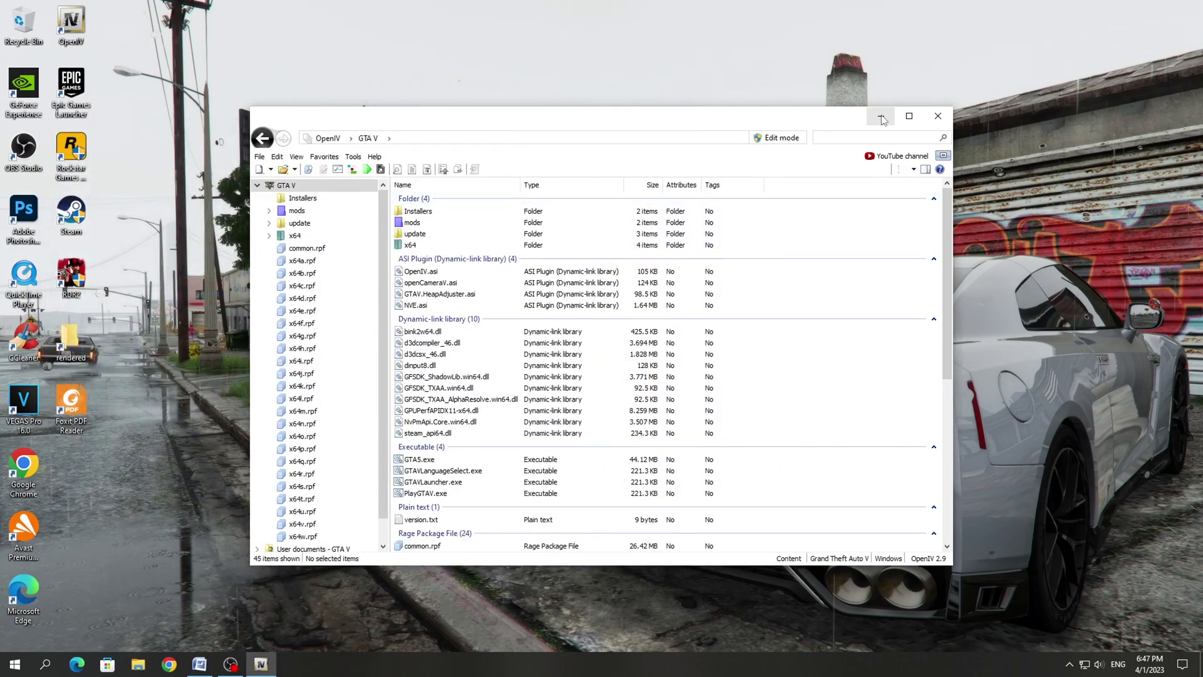
- Minimize OpenIV, check the game, and open the downloaded Huracan Performante archive in WinRAR
left_click(881, 117)
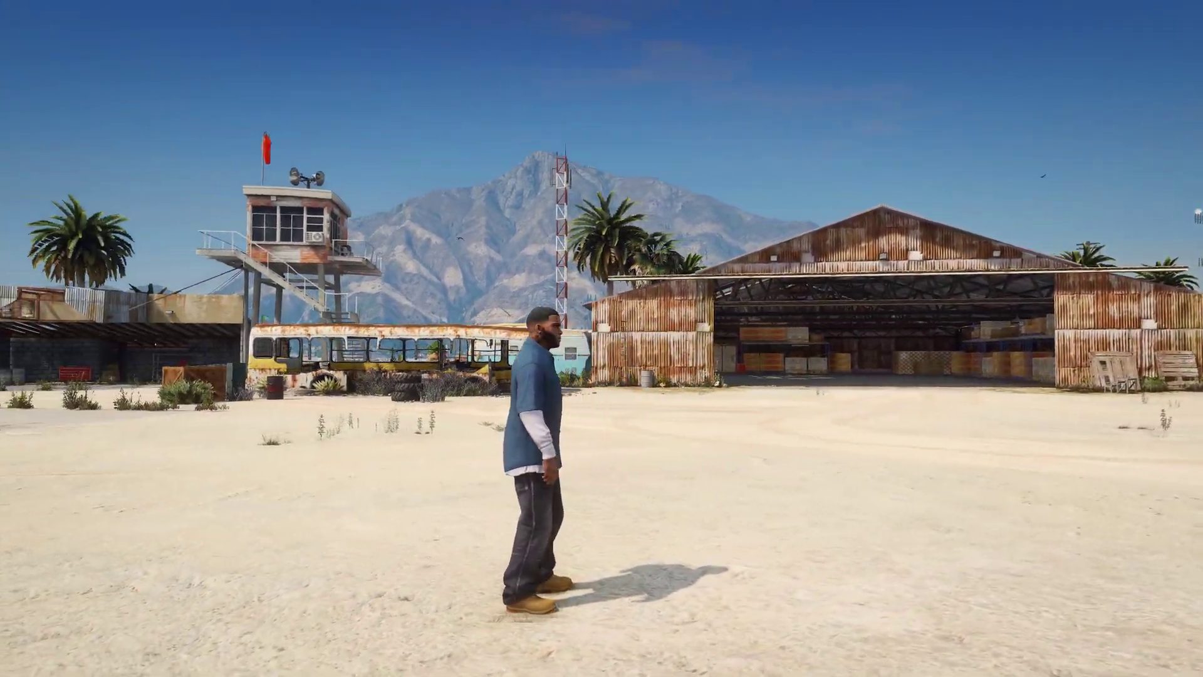
left_click_drag(603, 249, 678, 250)
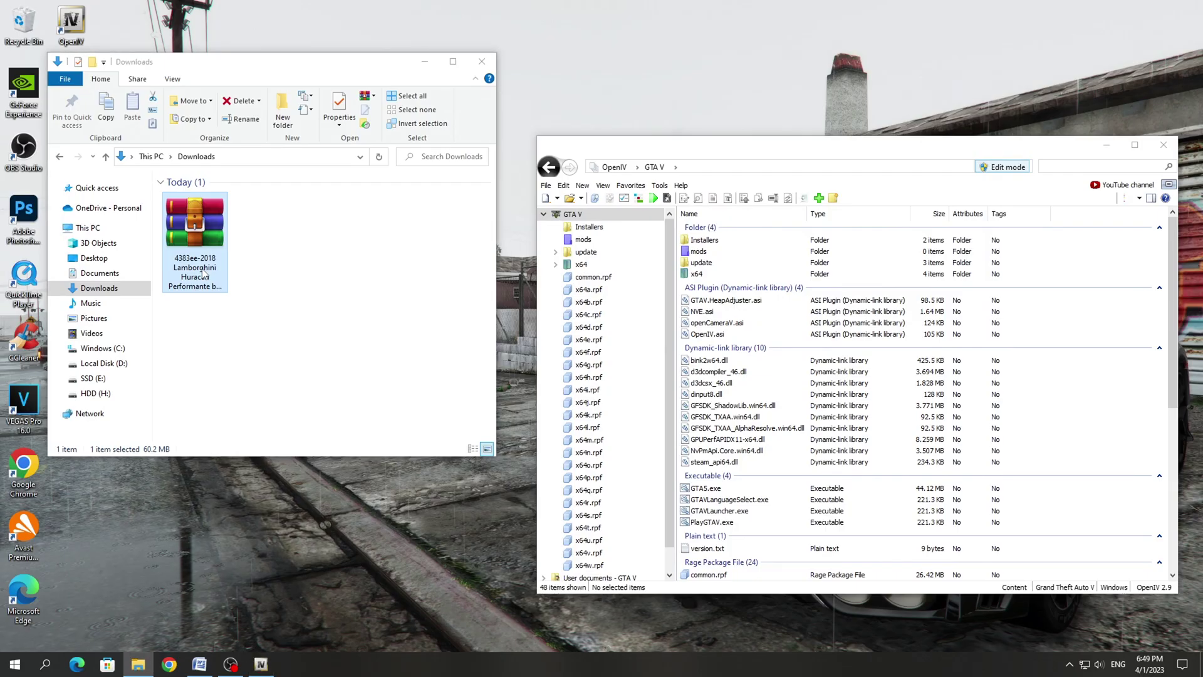
double_click(195, 238)
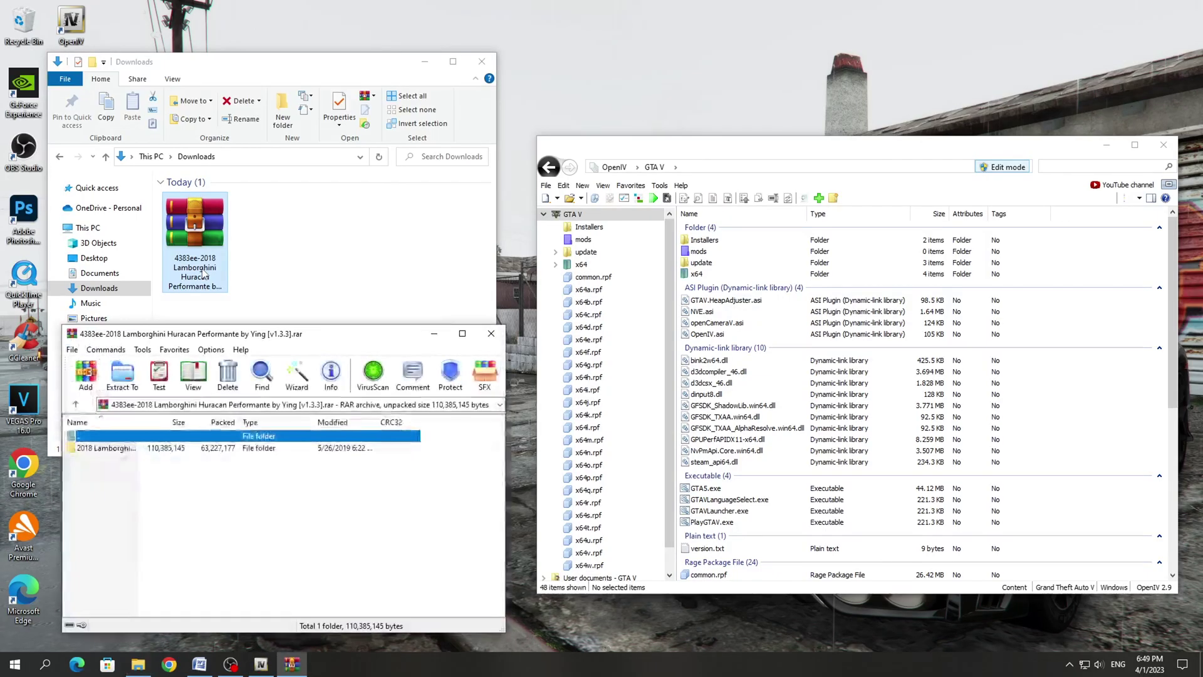
- Open readme.txt from the archive's 2018 Lamborghini ADD-ON folder
double_click(105, 448)
left_click(104, 448)
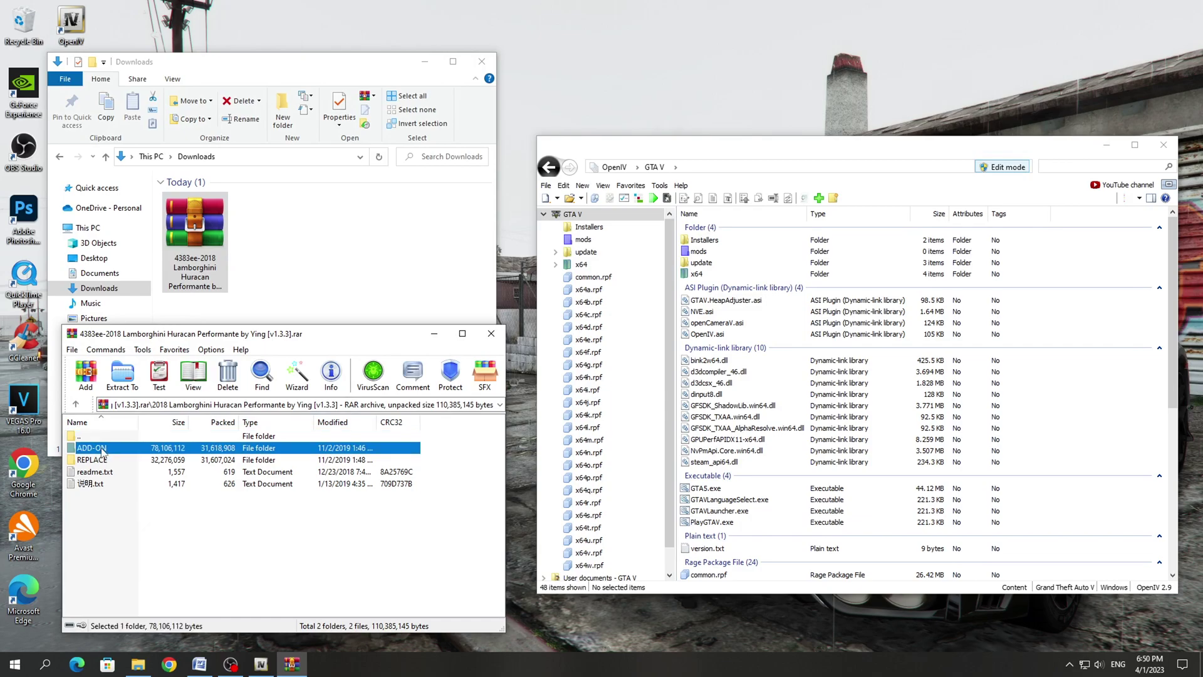
left_click(98, 472)
double_click(112, 476)
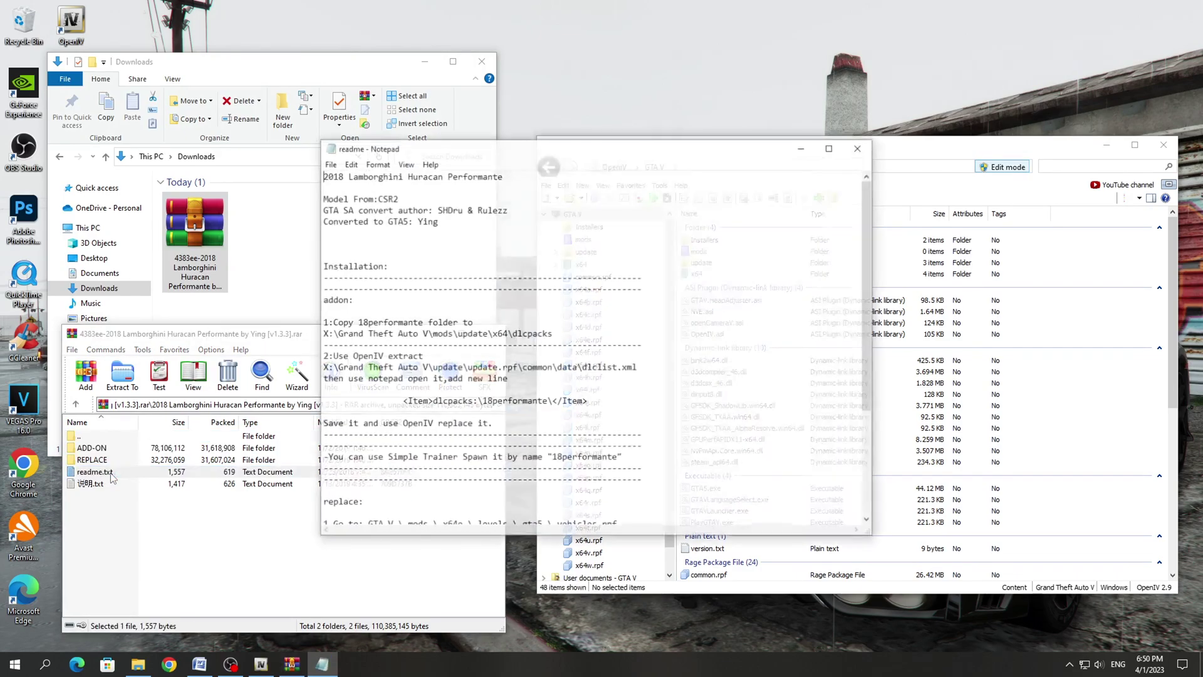
- Copy the <Item>dlcpacks:\18performante\</Item> line and close the readme
left_click_drag(401, 401, 589, 402)
right_click(582, 403)
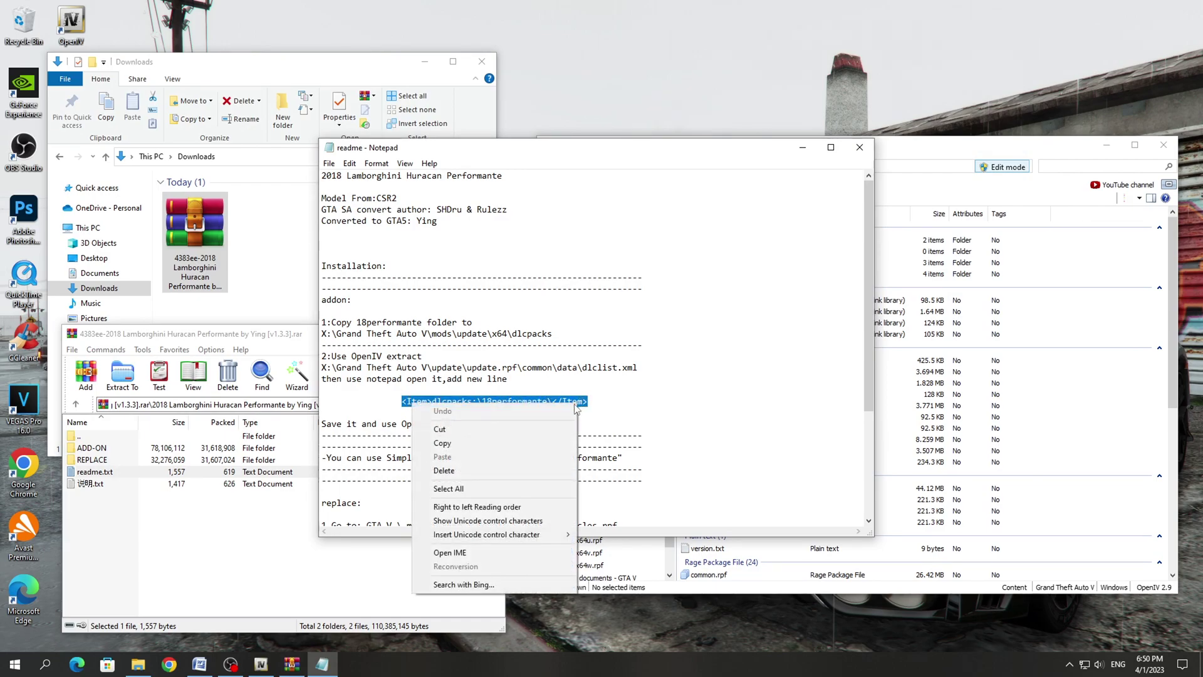
left_click(598, 409)
left_click_drag(598, 402, 401, 403)
right_click(411, 402)
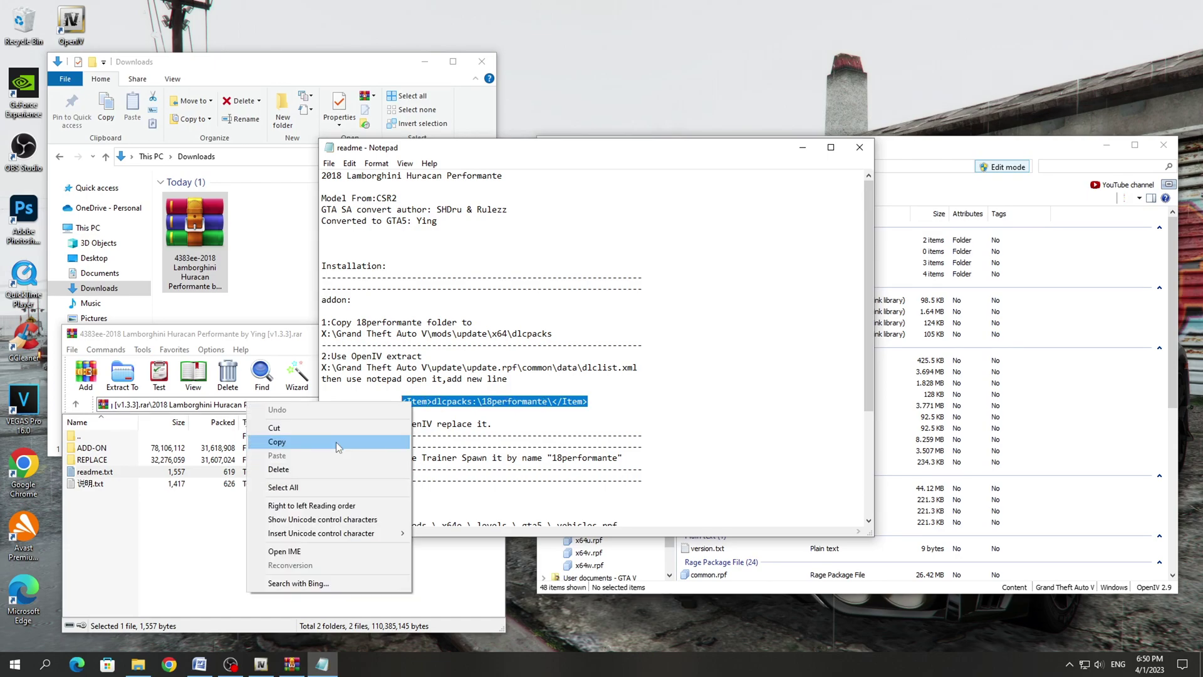
left_click(338, 442)
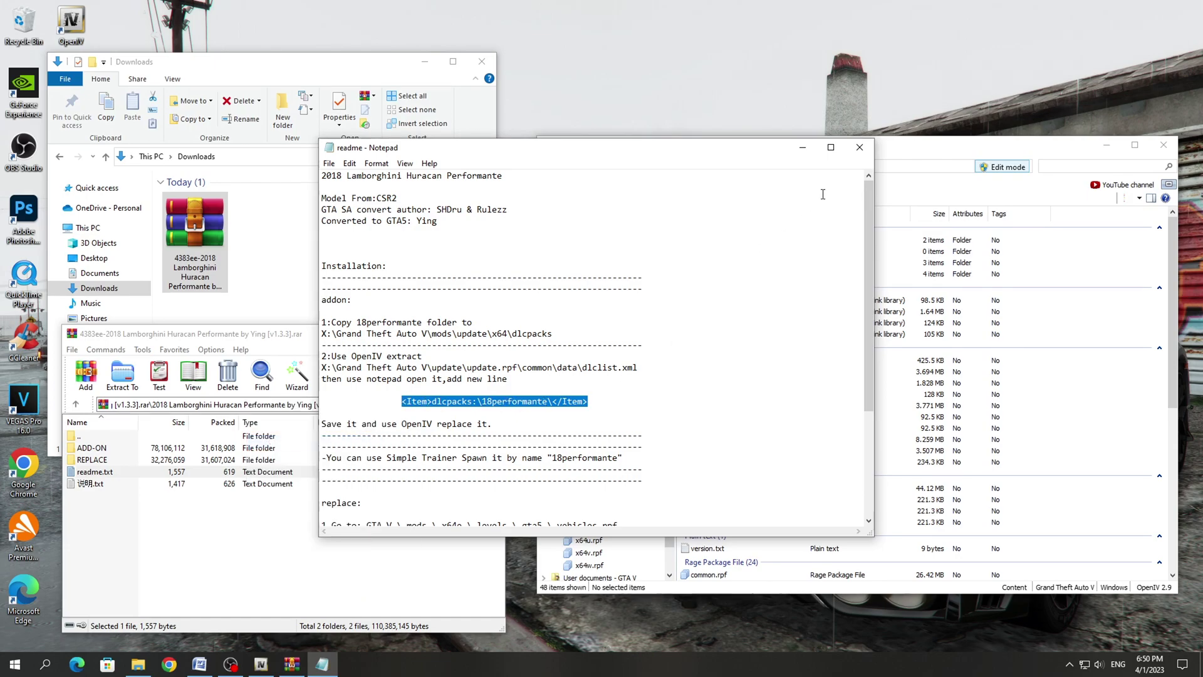
left_click(859, 147)
left_click(464, 474)
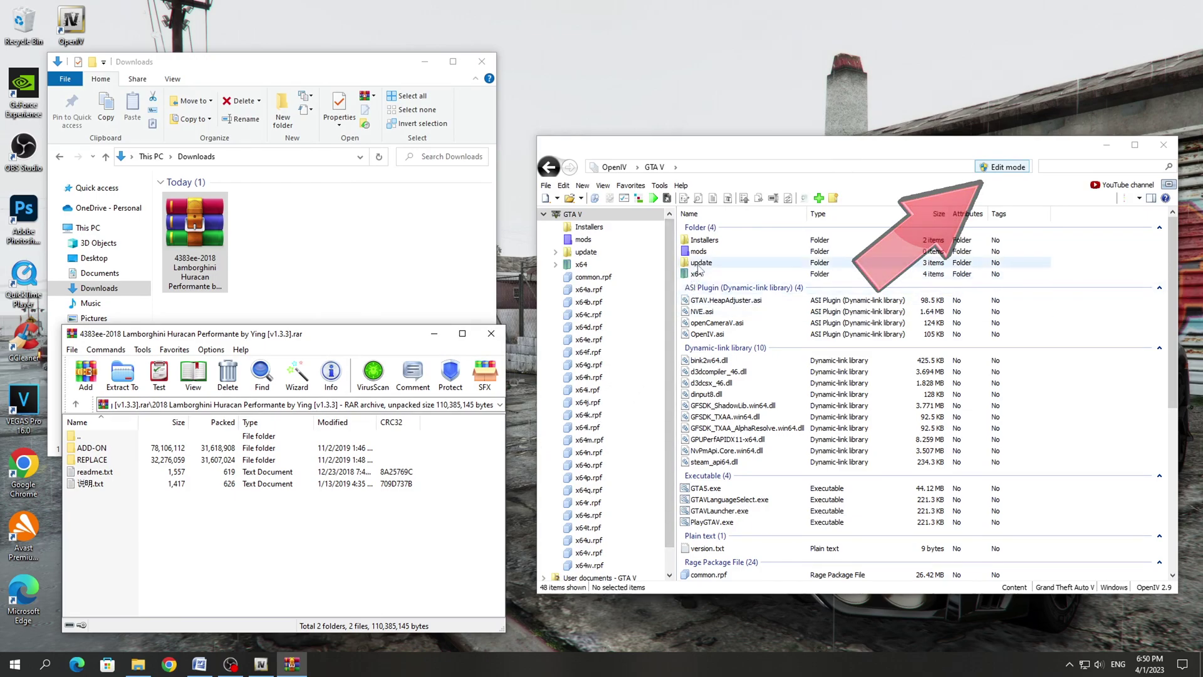
- Open update\update.rpf and copy it into the mods folder for editing
left_click(728, 265)
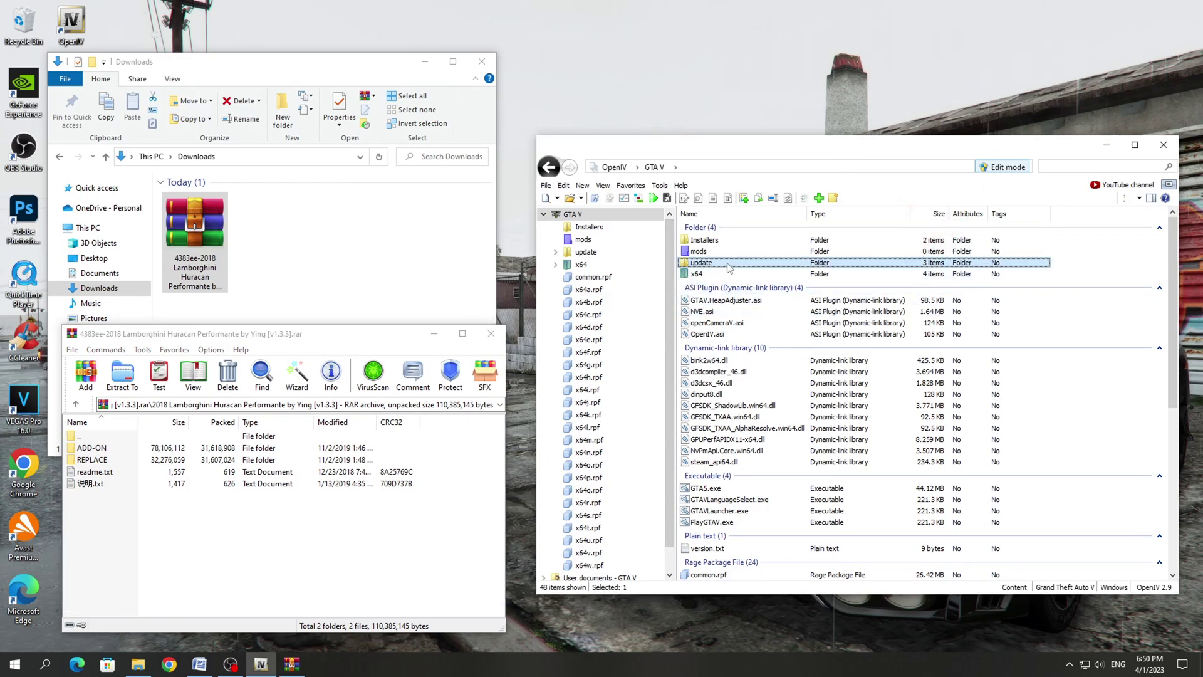
double_click(729, 264)
left_click(730, 268)
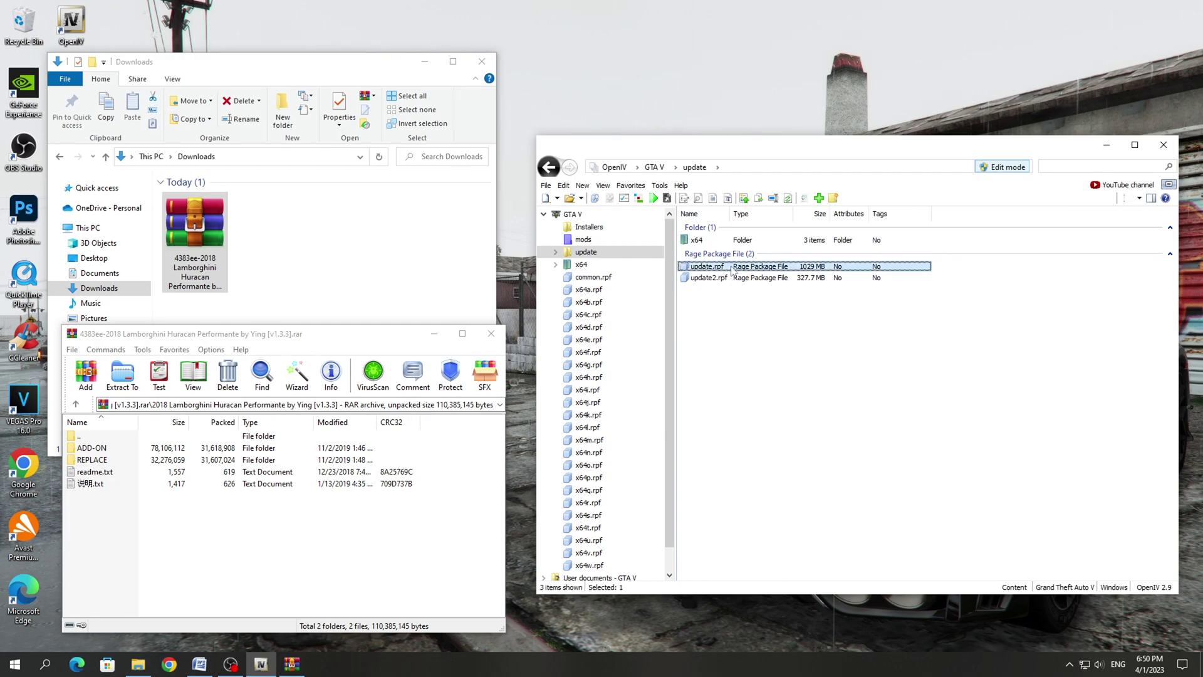
double_click(735, 270)
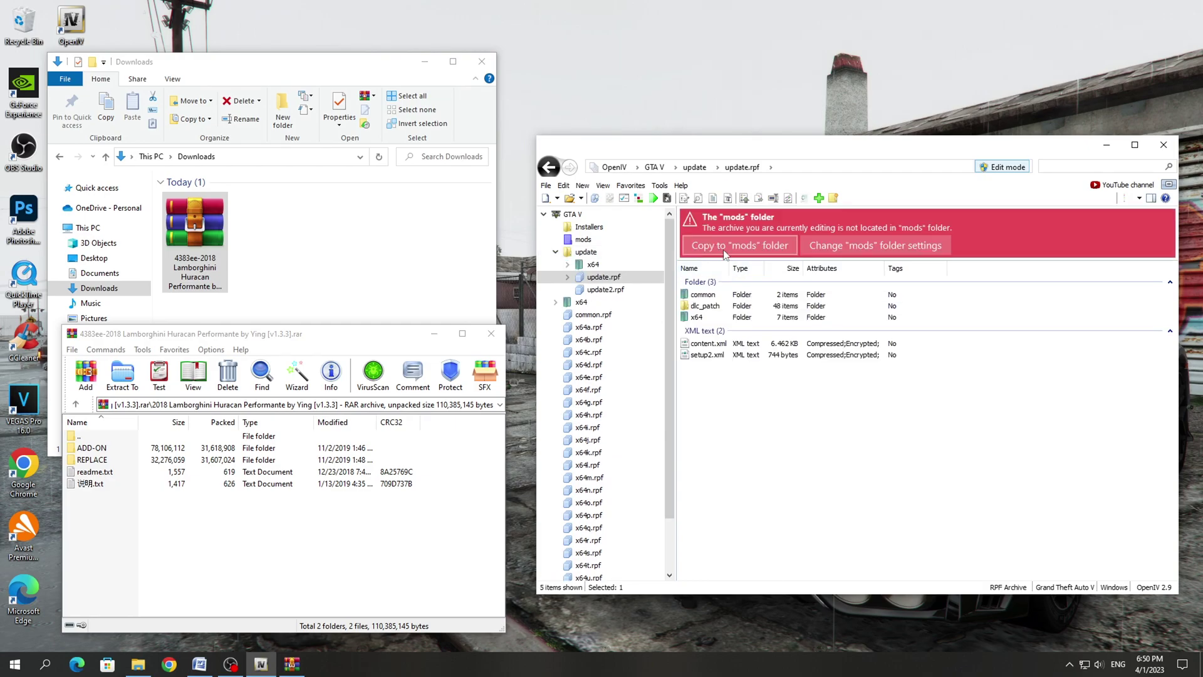
left_click(741, 249)
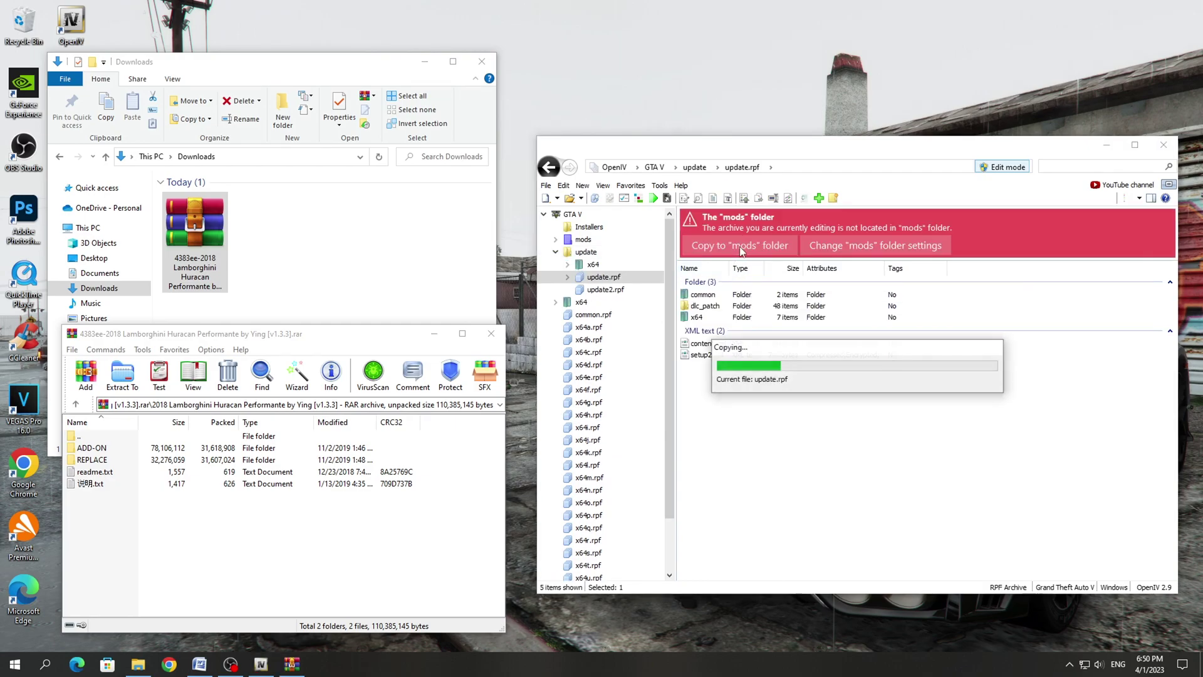
- Navigate to common\data inside update.rpf and select dlclist.xml
left_click(735, 243)
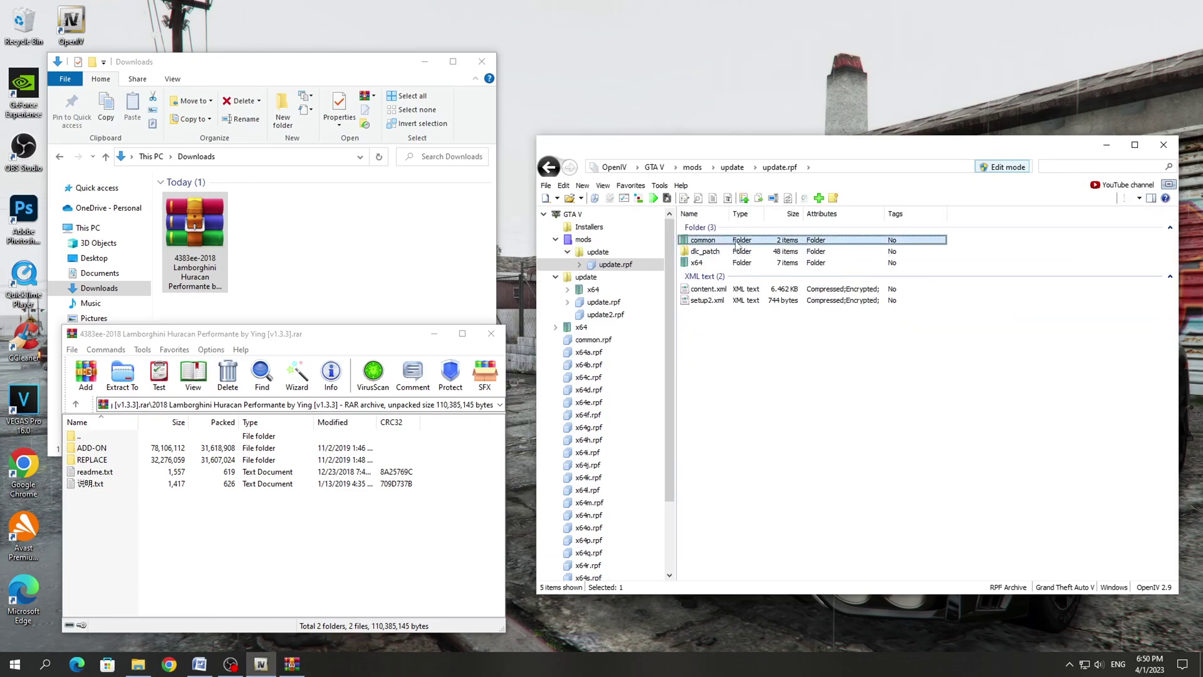
double_click(760, 244)
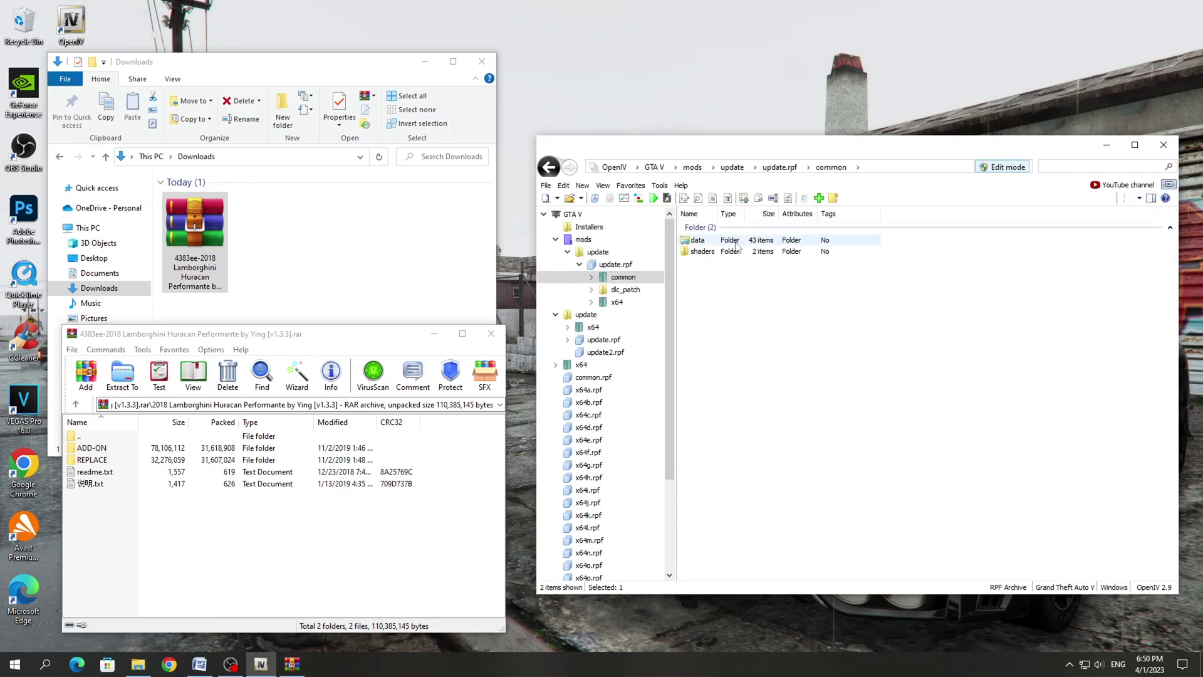
double_click(750, 241)
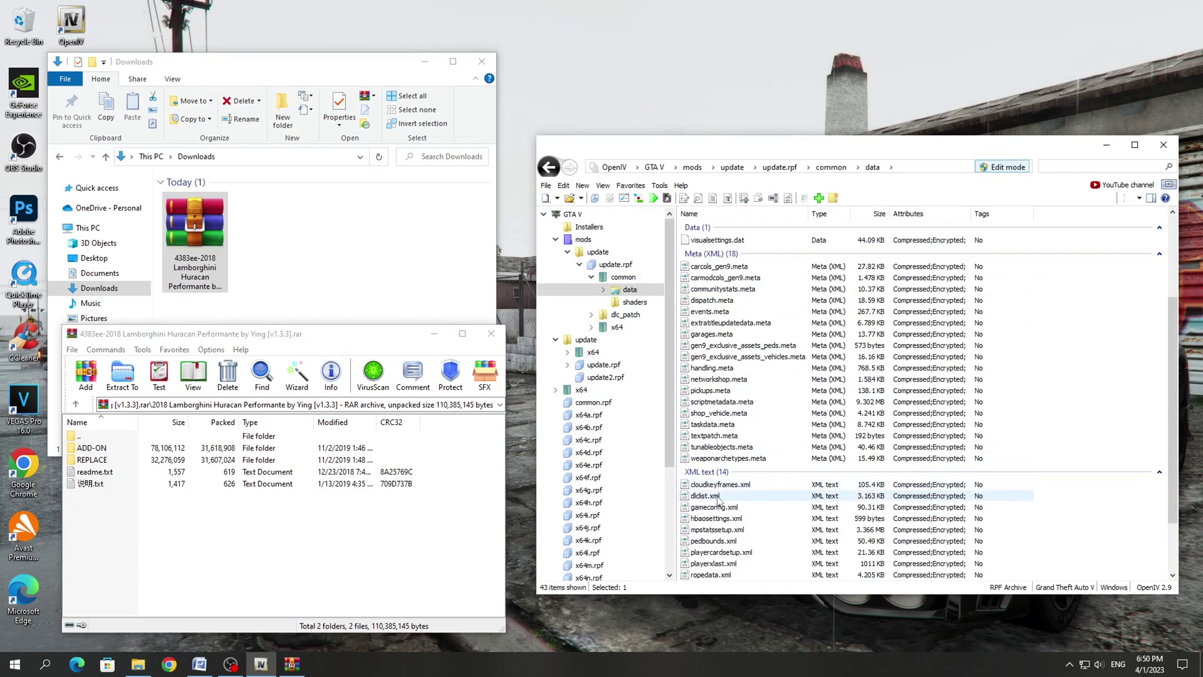
left_click(737, 497)
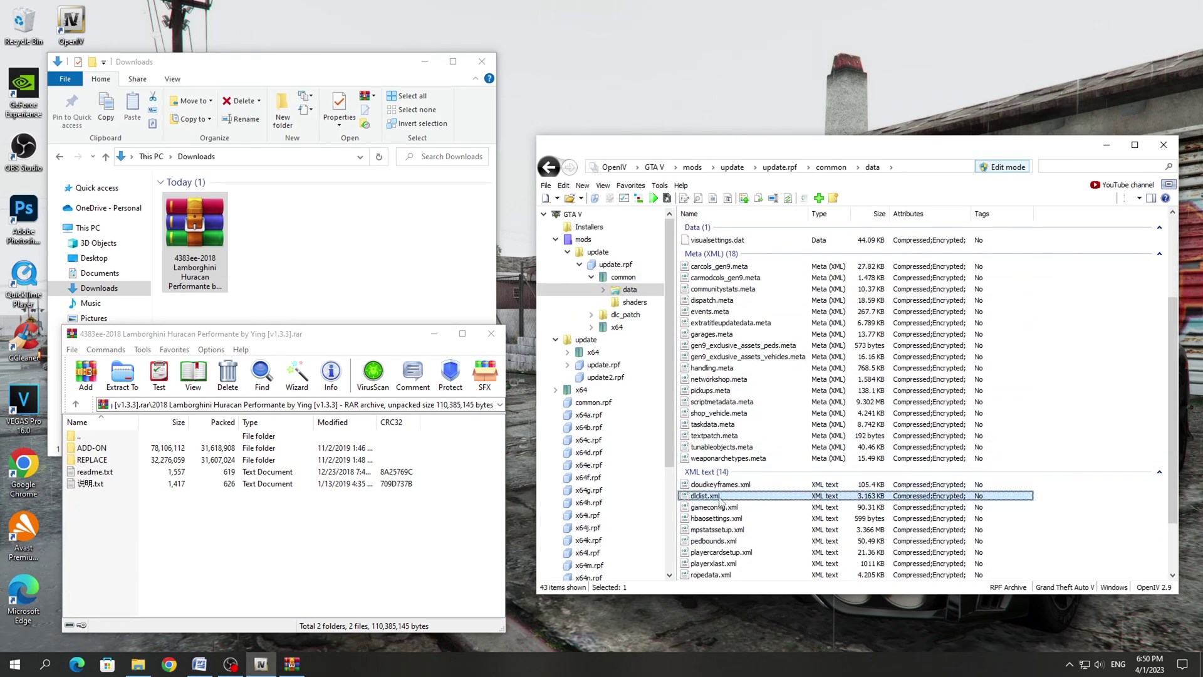
right_click(717, 499)
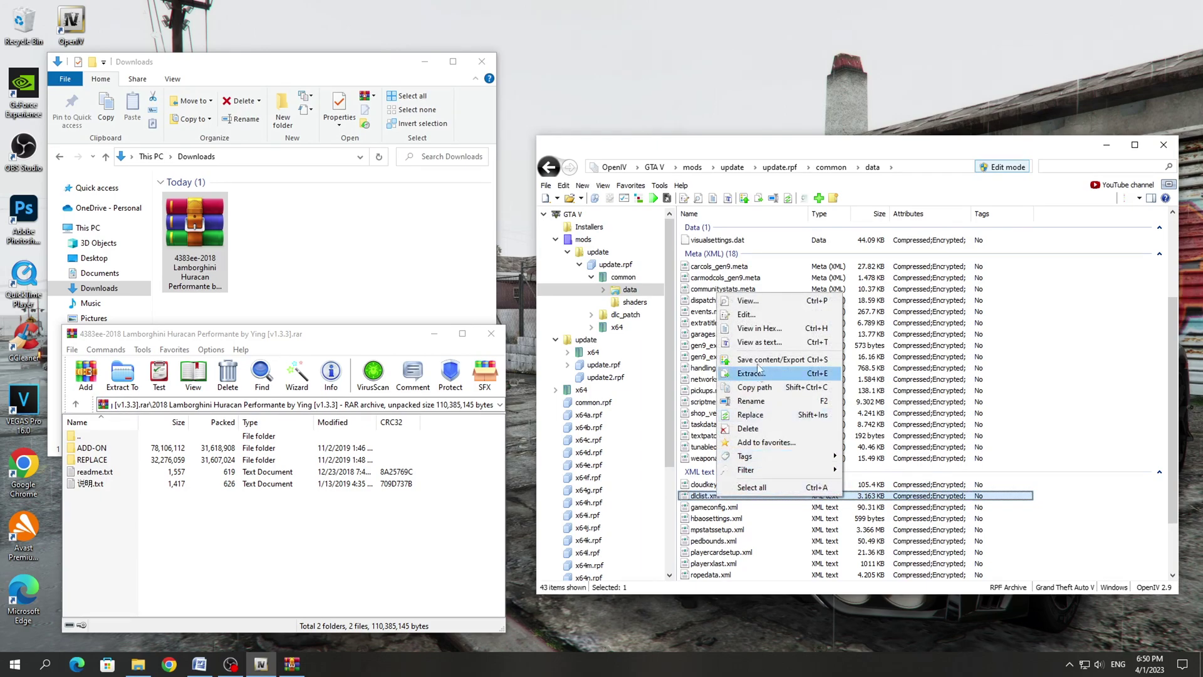
- Paste <Item>dlcpacks:\18performante\</Item> as the last entry of dlclist.xml and save it
left_click(747, 315)
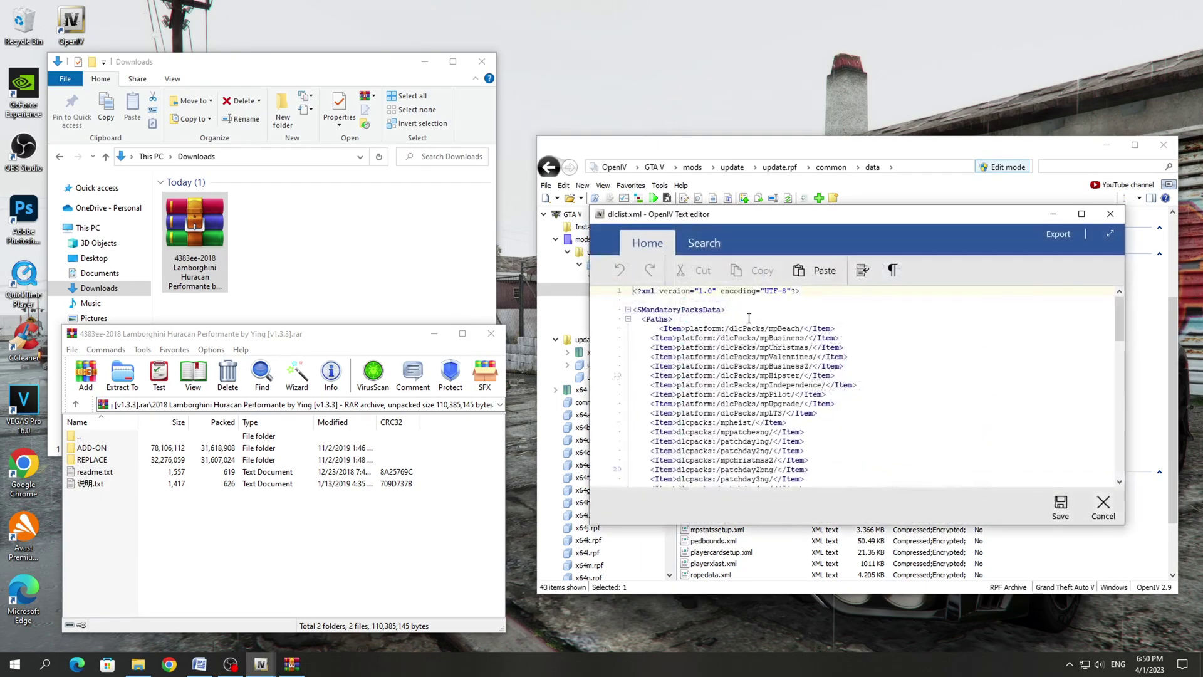
left_click_drag(1121, 332, 1121, 473)
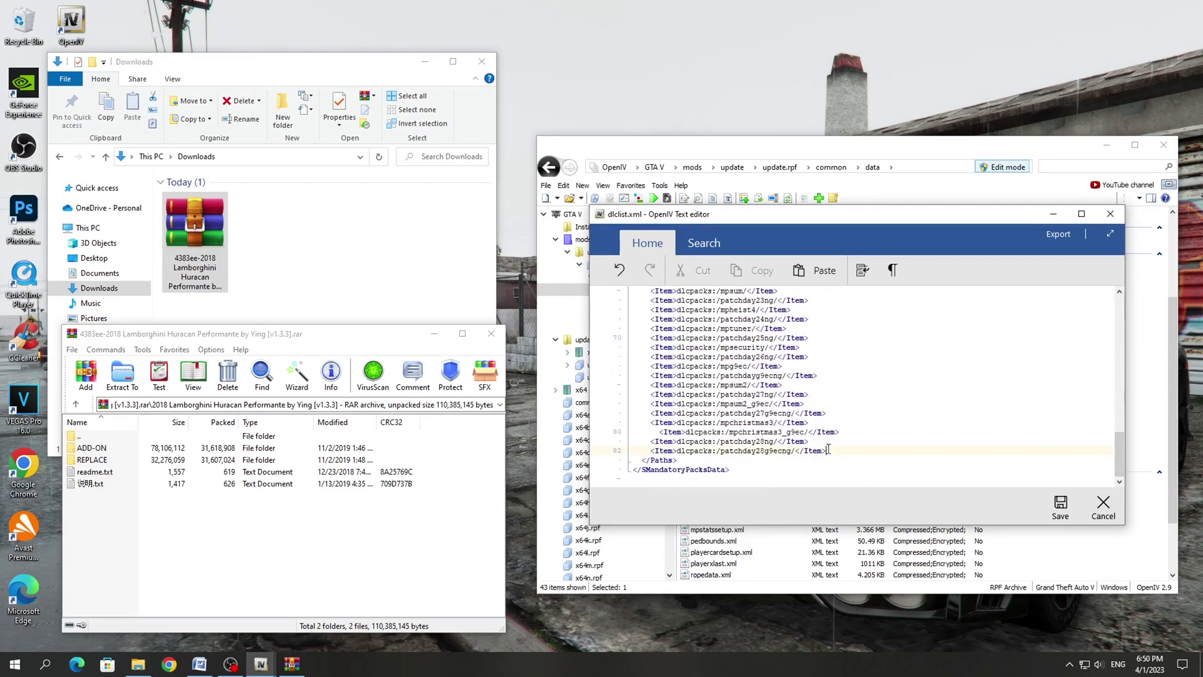
key("Return")
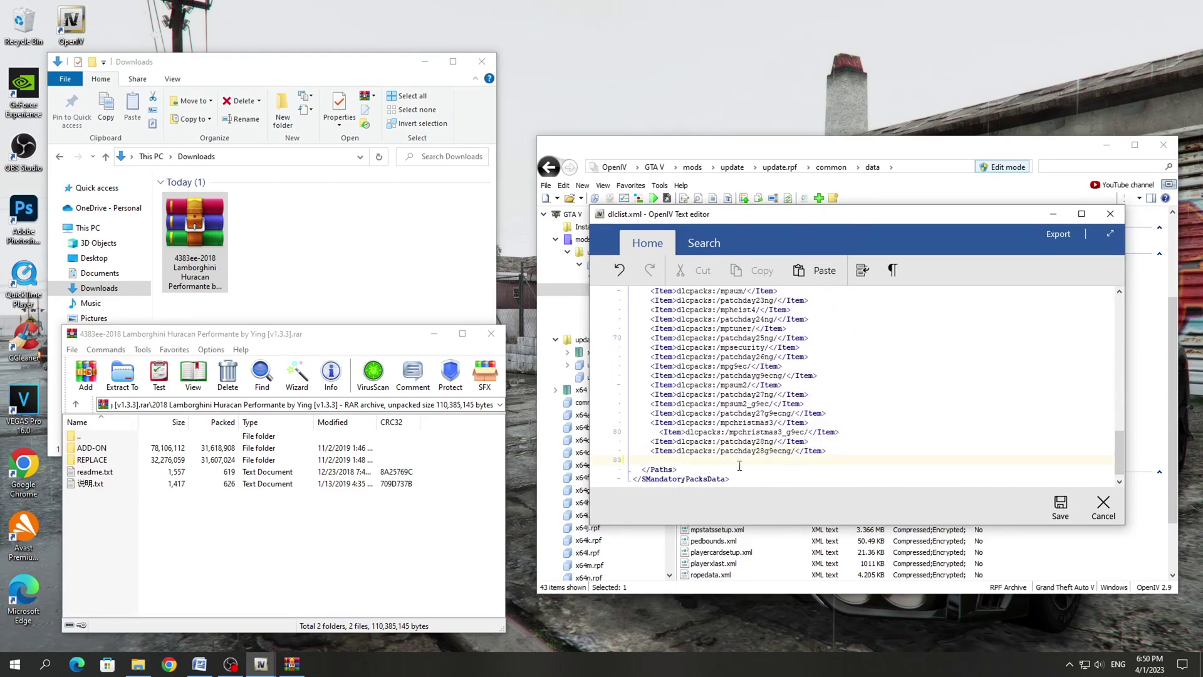
right_click(674, 459)
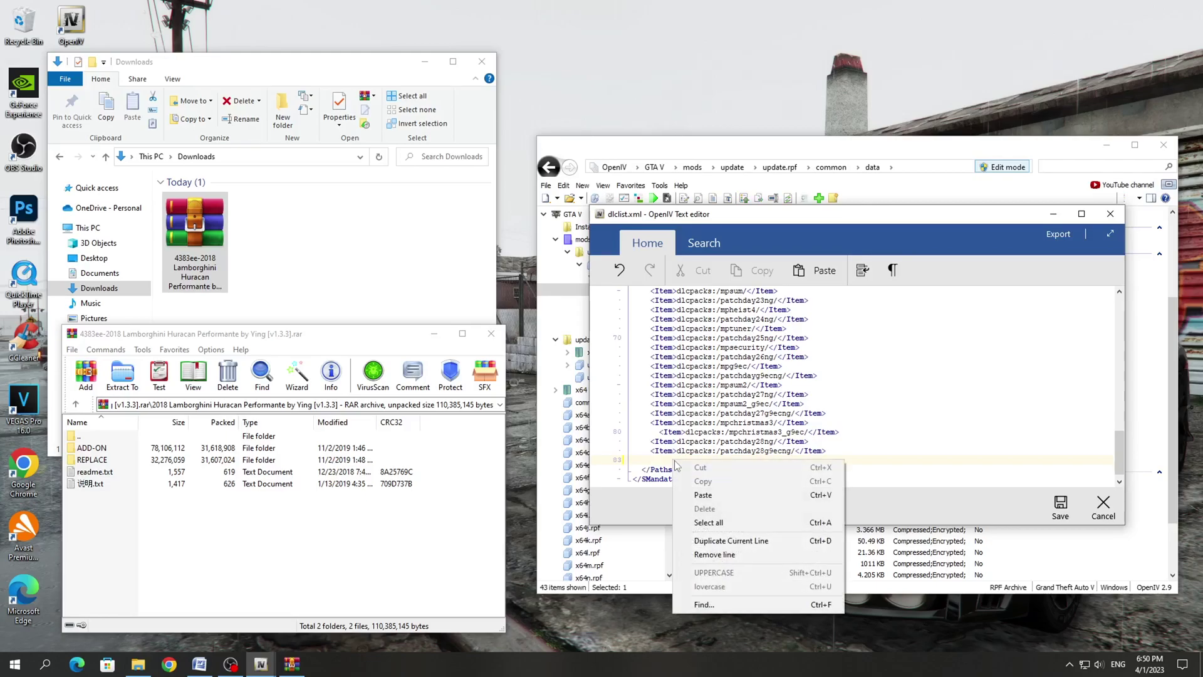
left_click(708, 495)
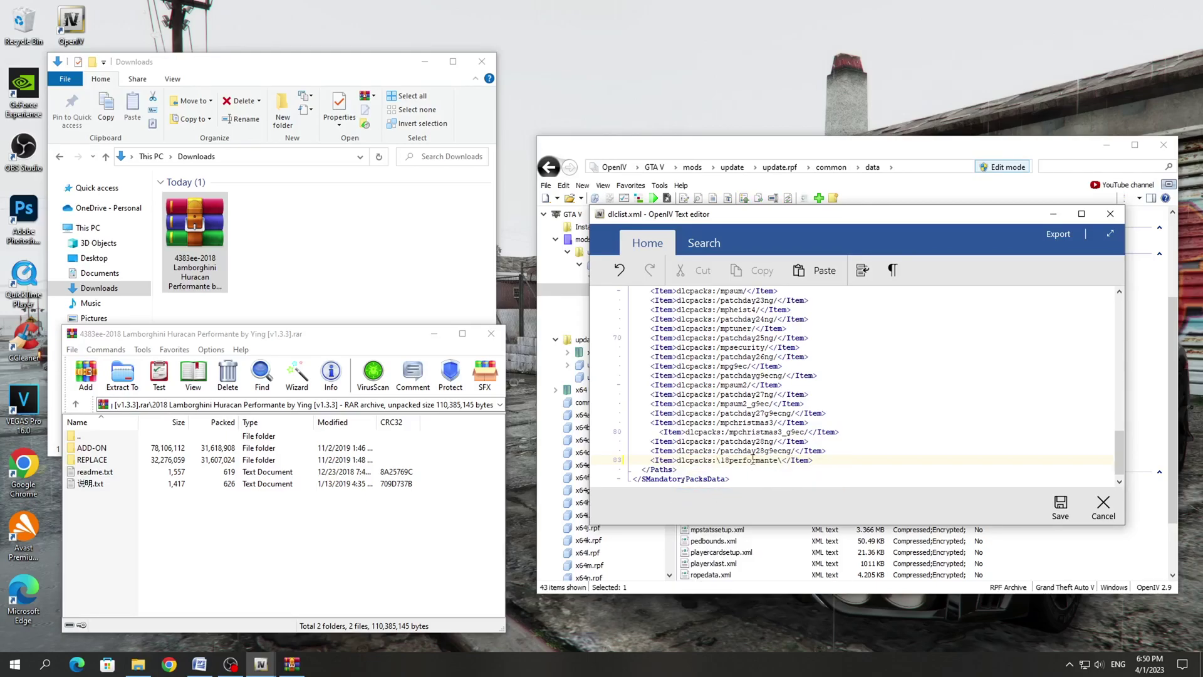
left_click(1060, 504)
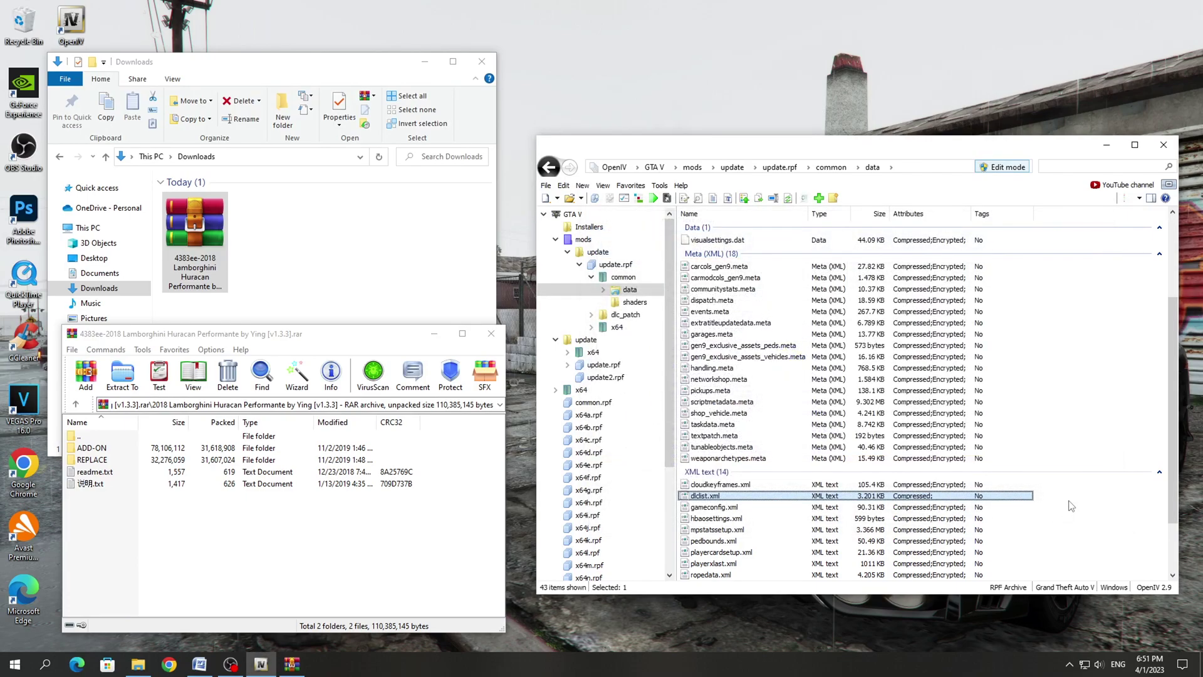
- Open the archive's ADD-ON folder and select the 18performante pack
left_click(94, 471)
left_click(111, 448)
double_click(116, 448)
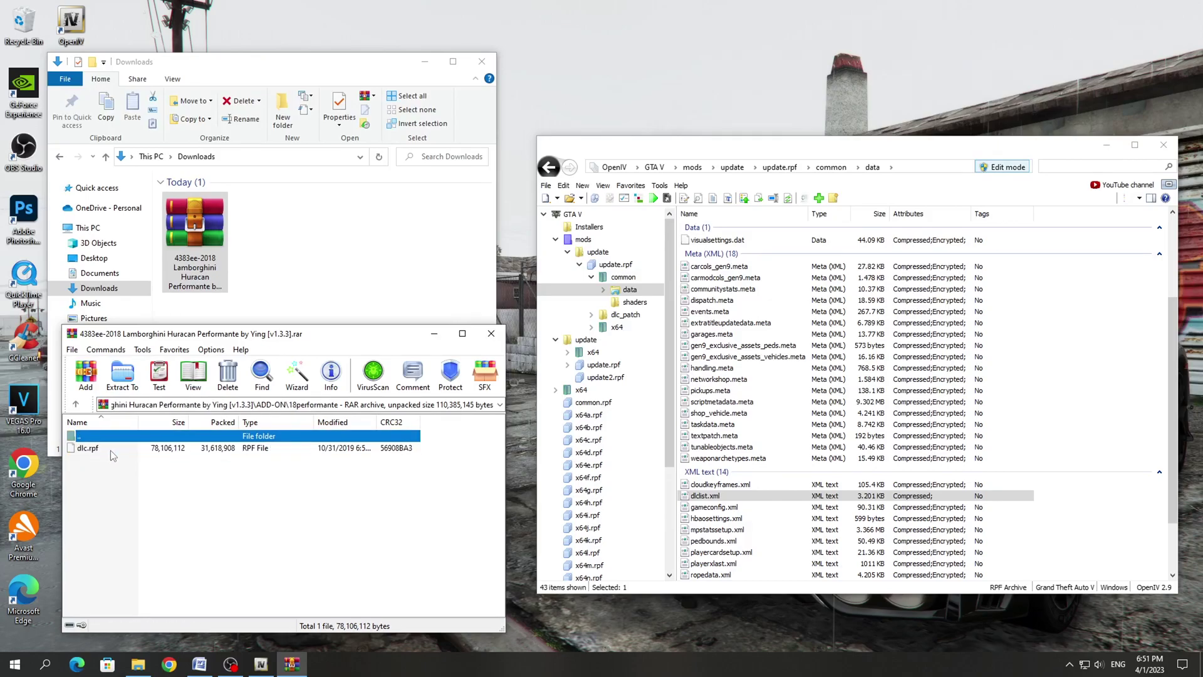
left_click(110, 450)
left_click(115, 467)
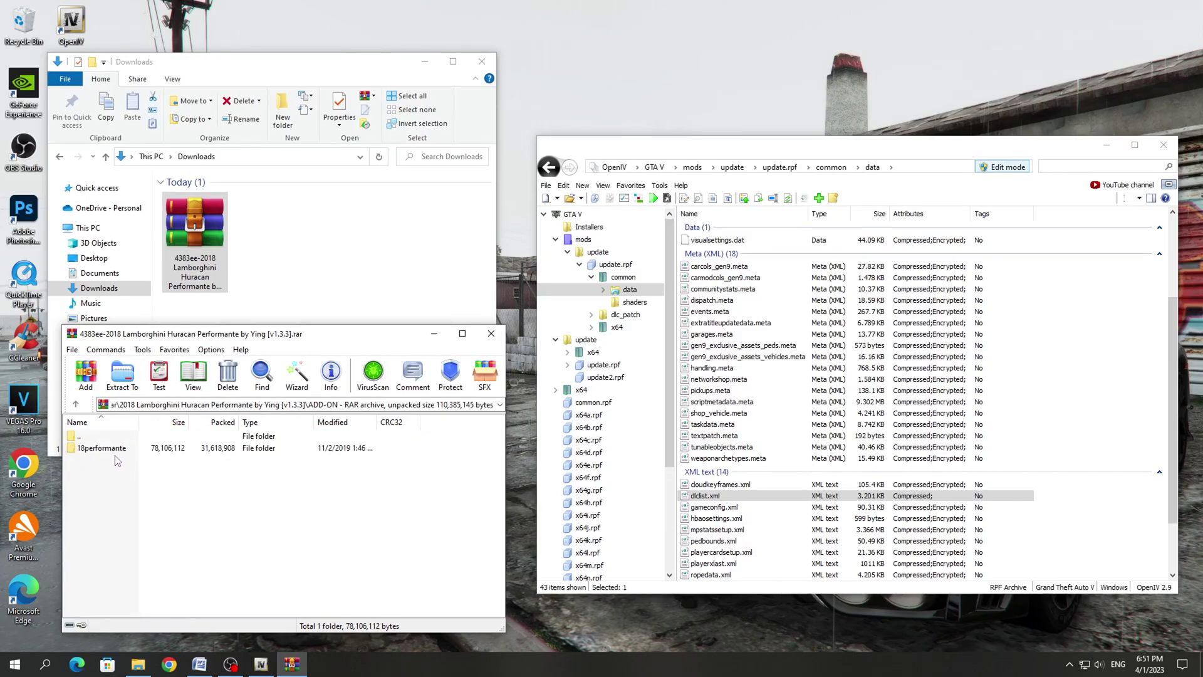
left_click(112, 454)
left_click(112, 467)
left_click(124, 451)
- Check dlc.rpf inside 18performante, go back to ADD-ON, and return OpenIV to mods\update
left_click(123, 470)
key("Return")
key("BackSpace")
double_click(121, 452)
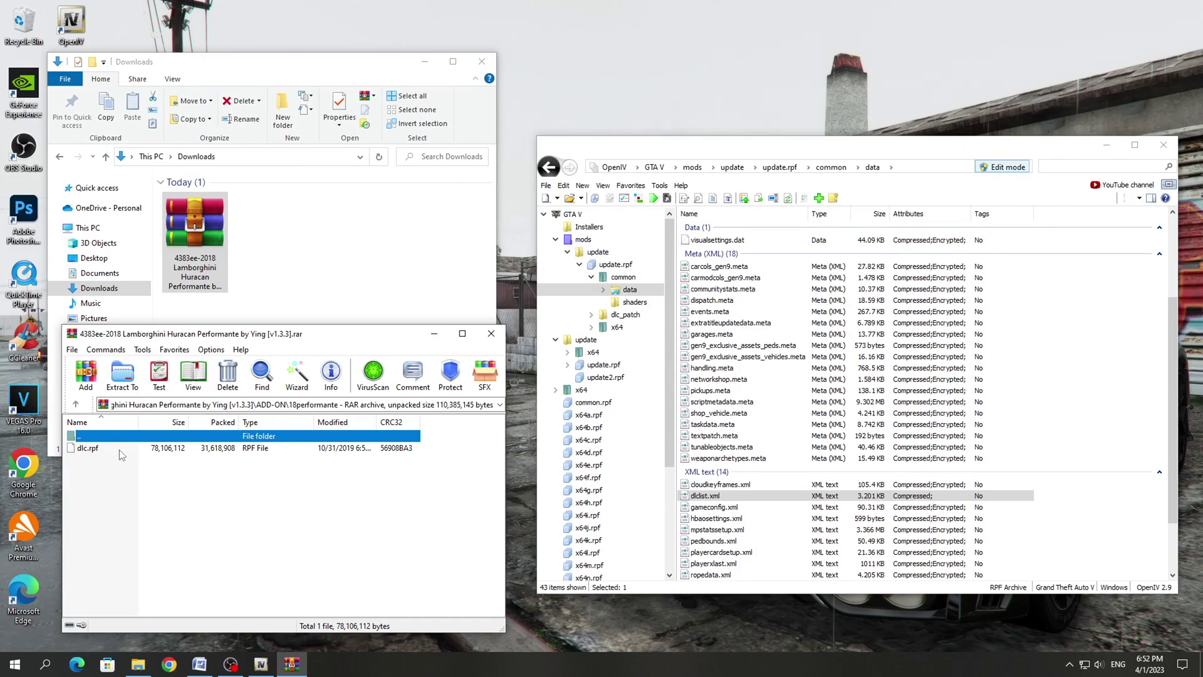
key("BackSpace")
left_click(120, 468)
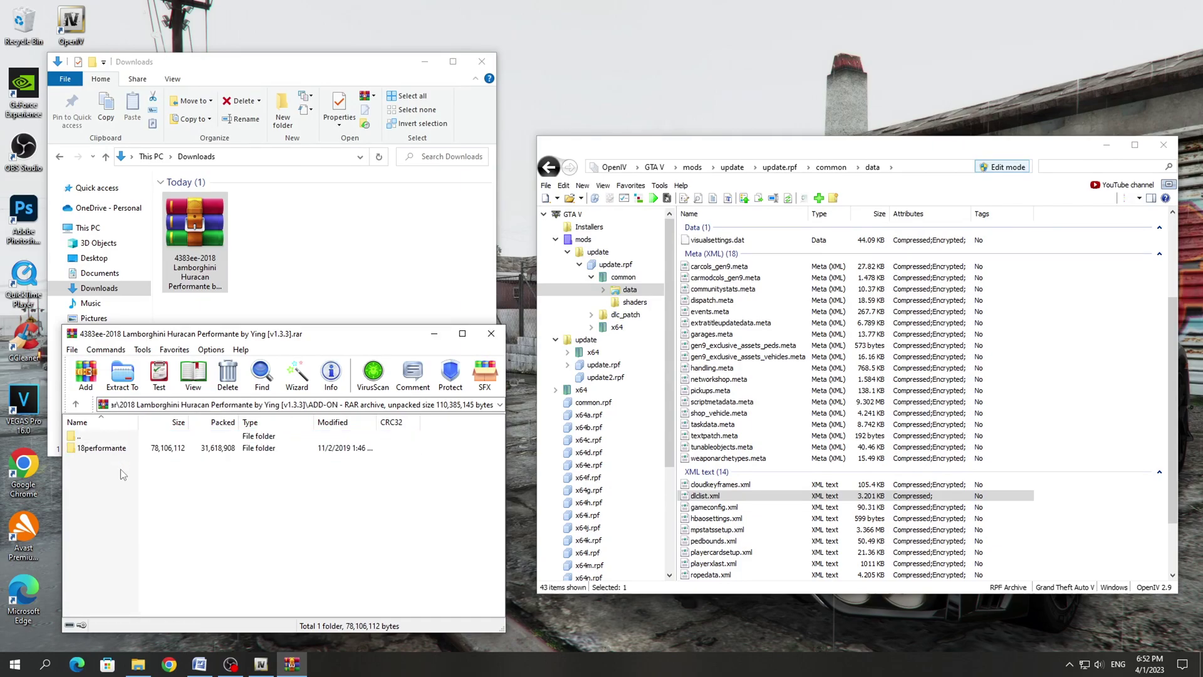
left_click(732, 167)
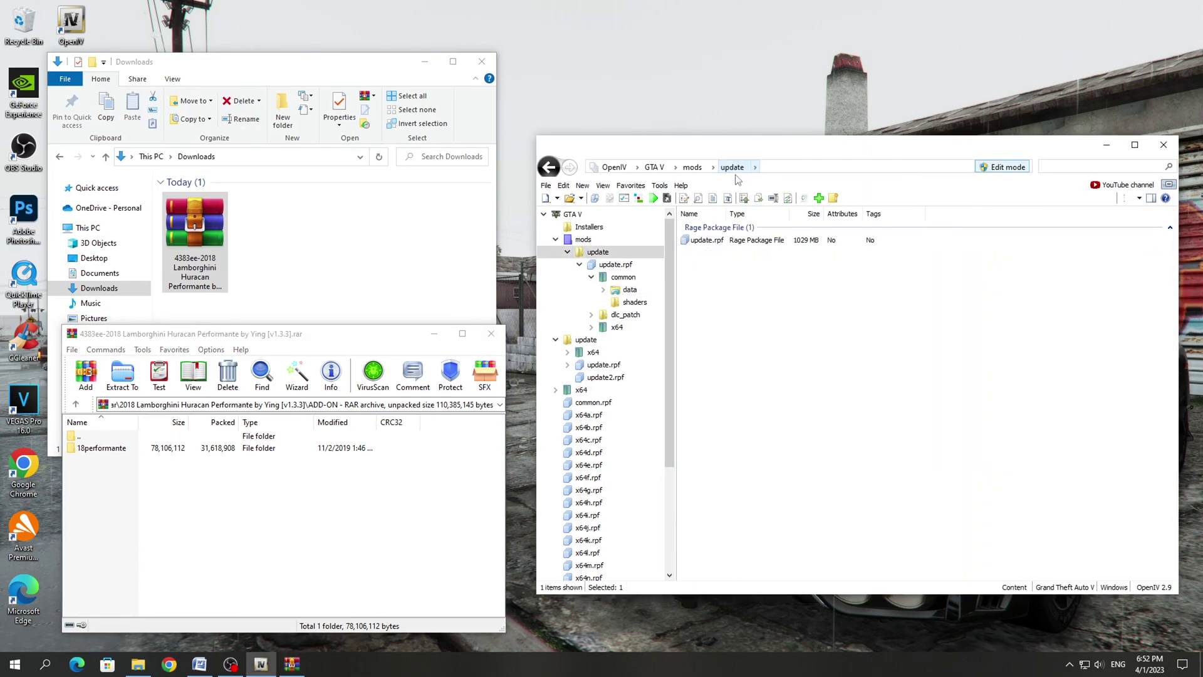
- Create a new folder named x64 inside mods\update
left_click(833, 198)
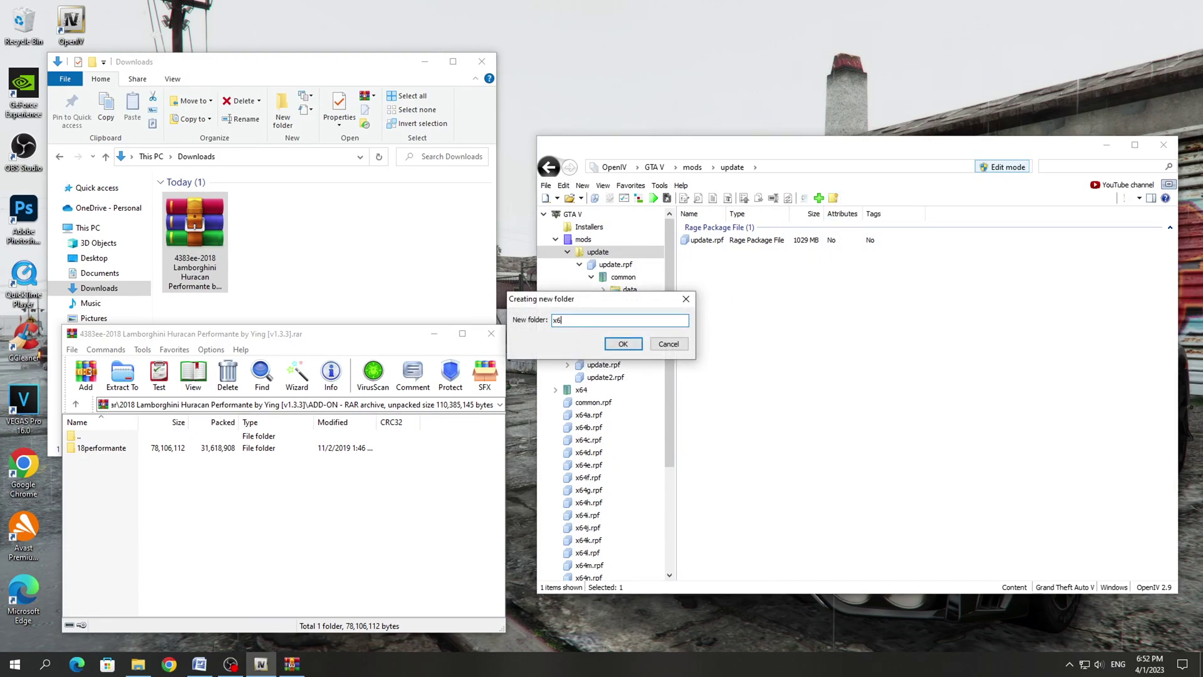
left_click(633, 346)
left_click(721, 269)
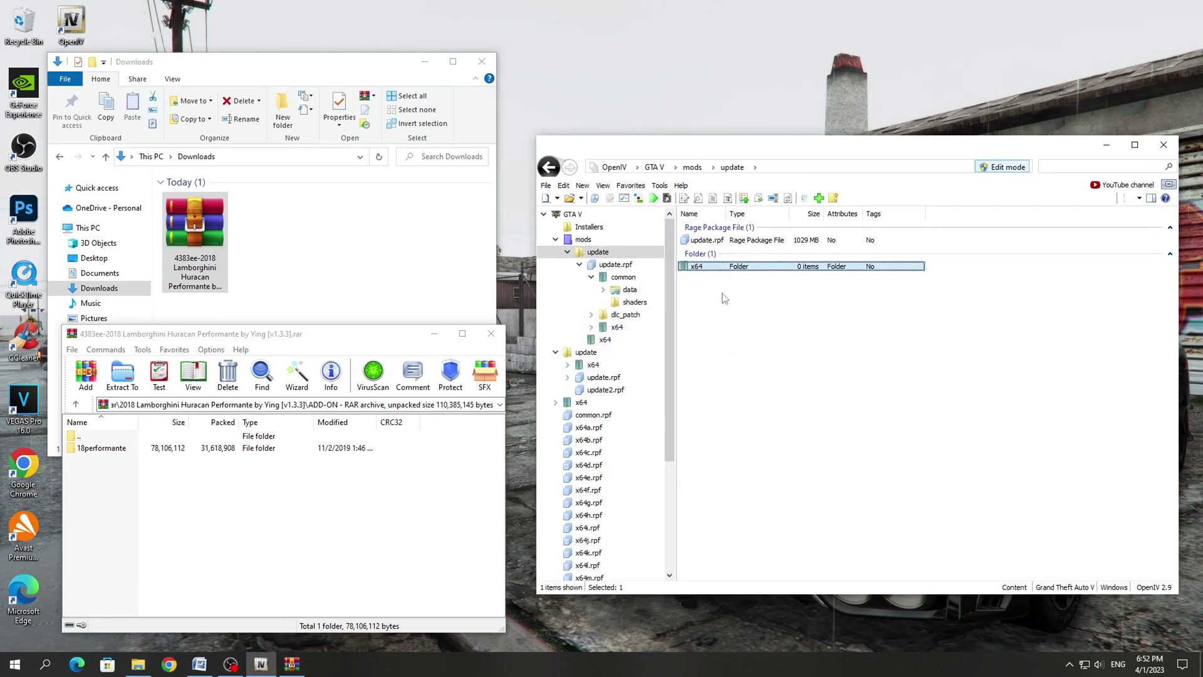
left_click(725, 298)
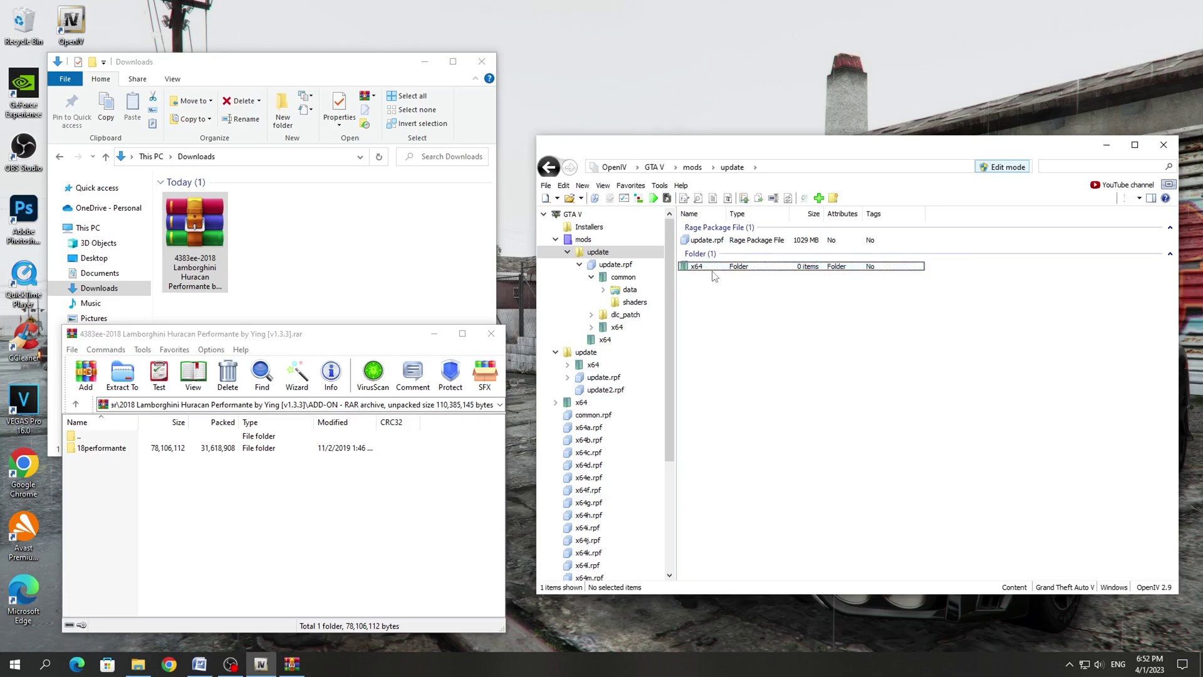
- Open x64 and create a dlcpacks folder inside it
double_click(714, 269)
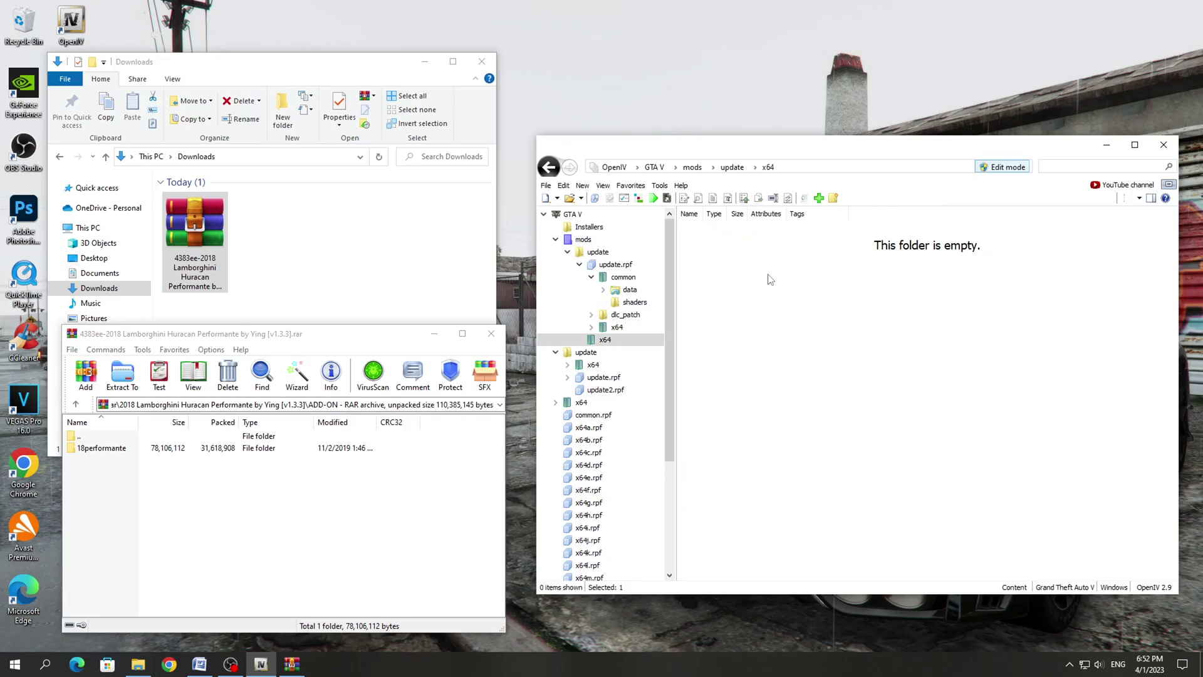
left_click(833, 198)
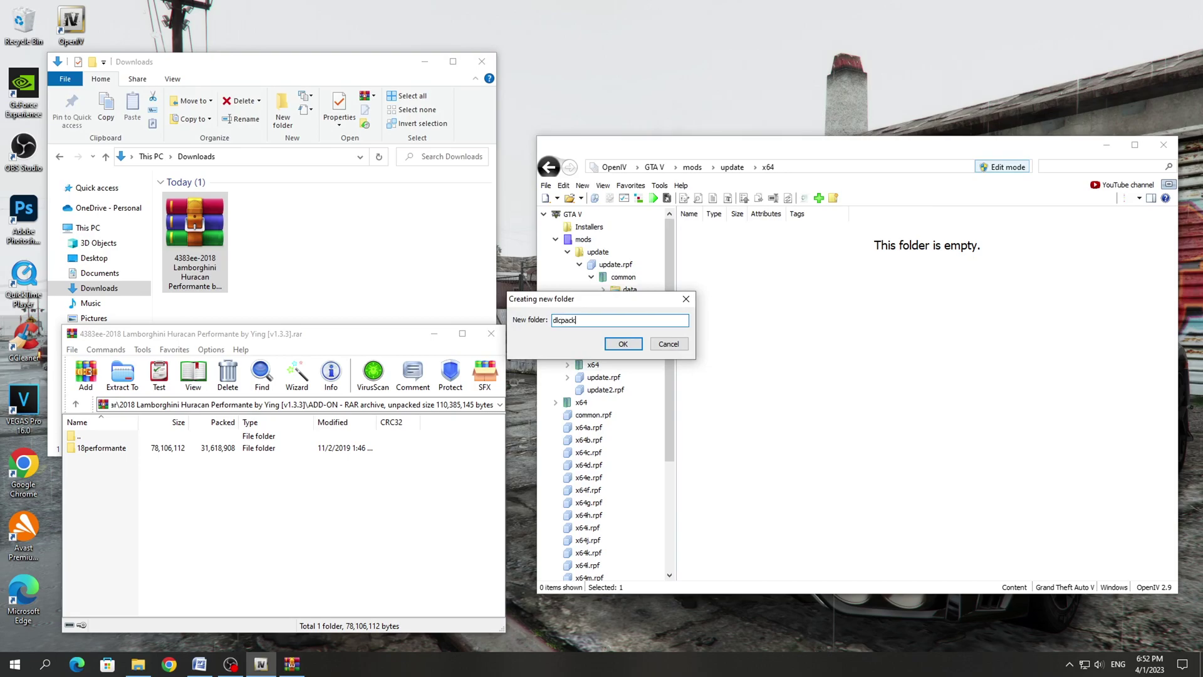
left_click(623, 345)
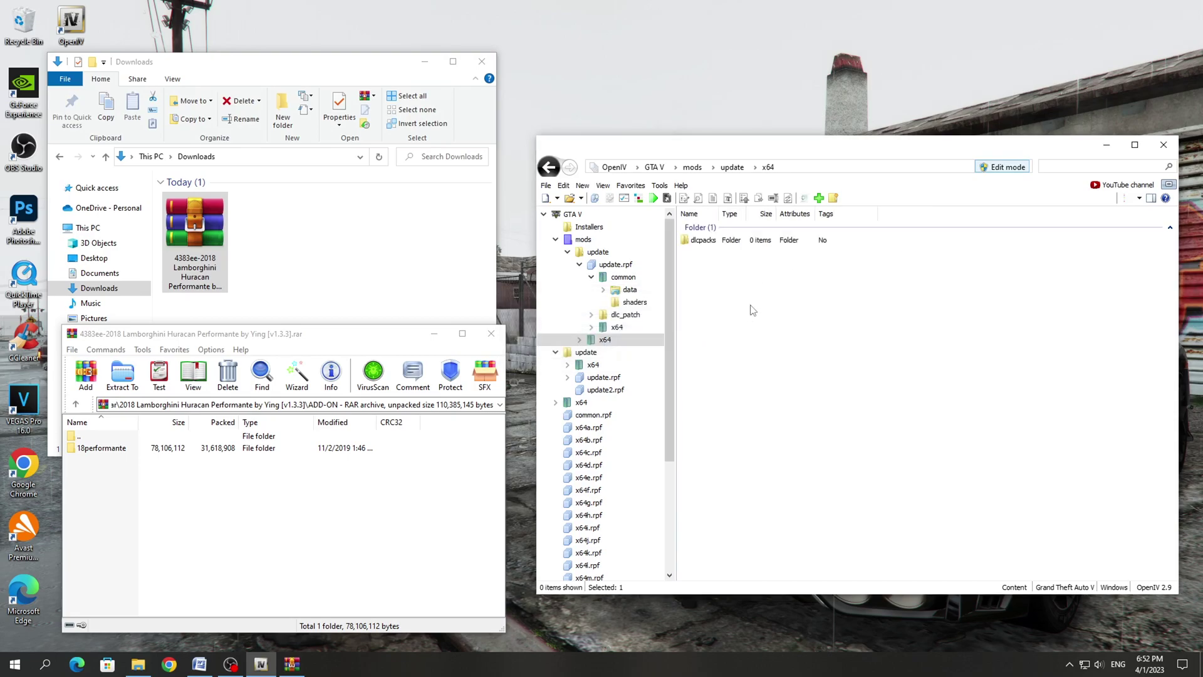
- Open dlcpacks in OpenIV and revisit the archive's ADD-ON\18performante folder
double_click(744, 242)
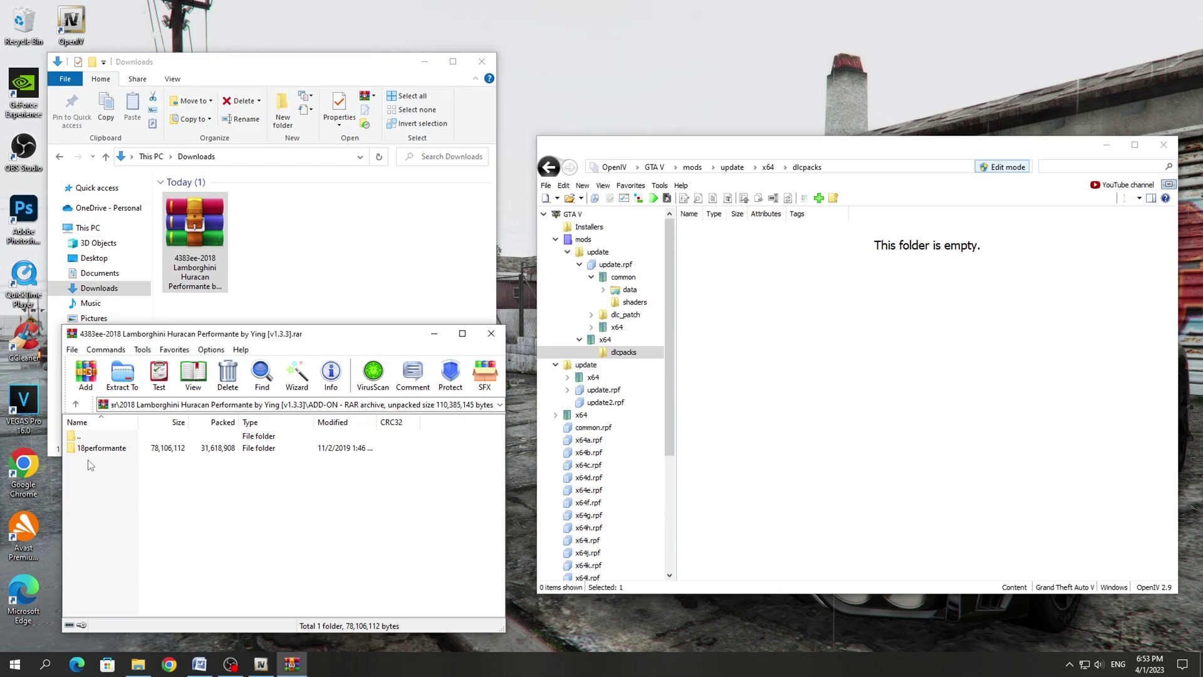
double_click(87, 436)
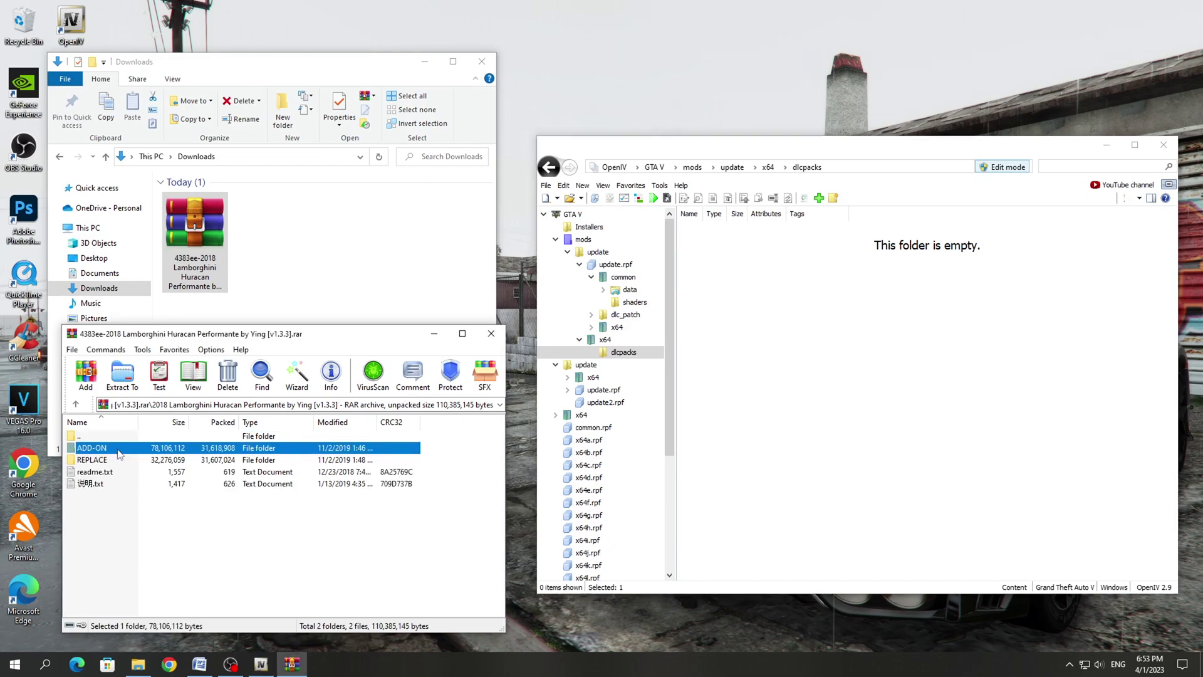
double_click(119, 449)
left_click(117, 450)
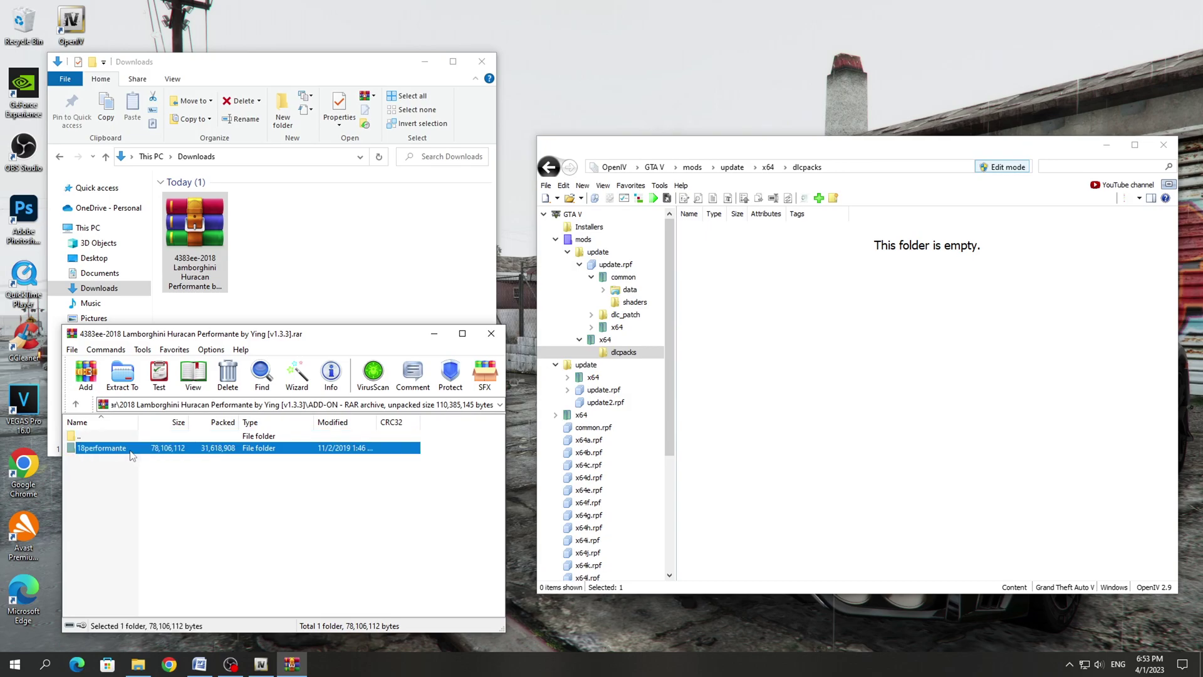
double_click(131, 450)
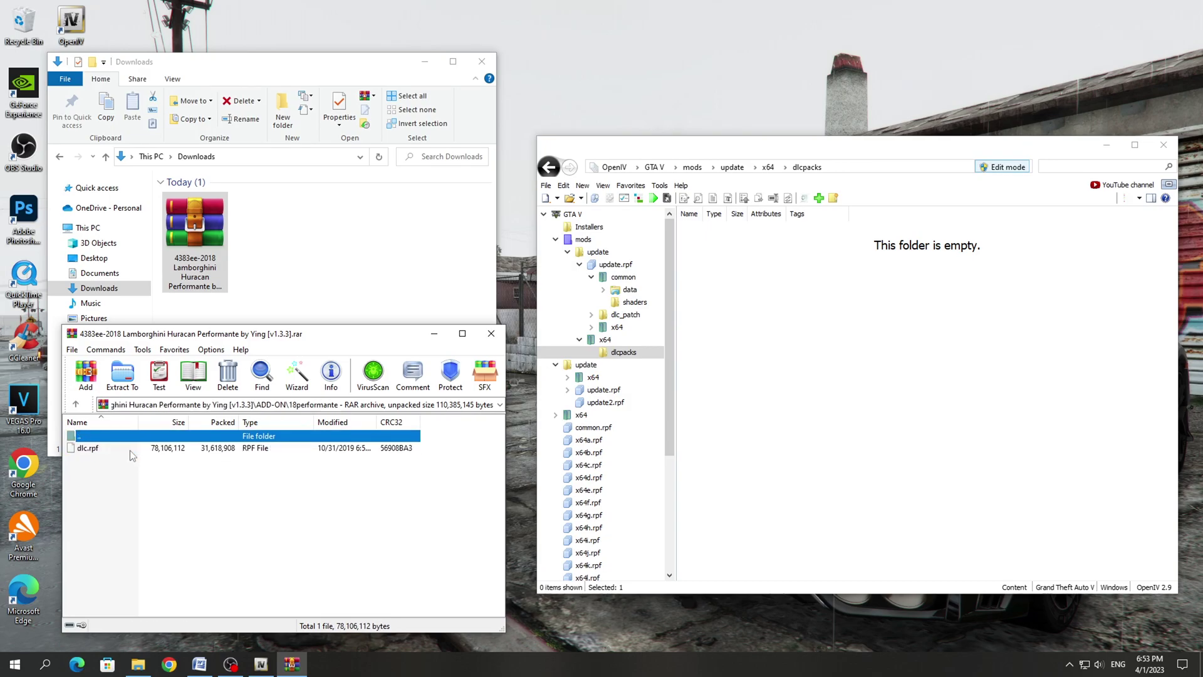
key("BackSpace")
- Copy the folder name 18performante from the archive and start a new folder in dlcpacks
left_click(121, 471)
left_click(110, 450)
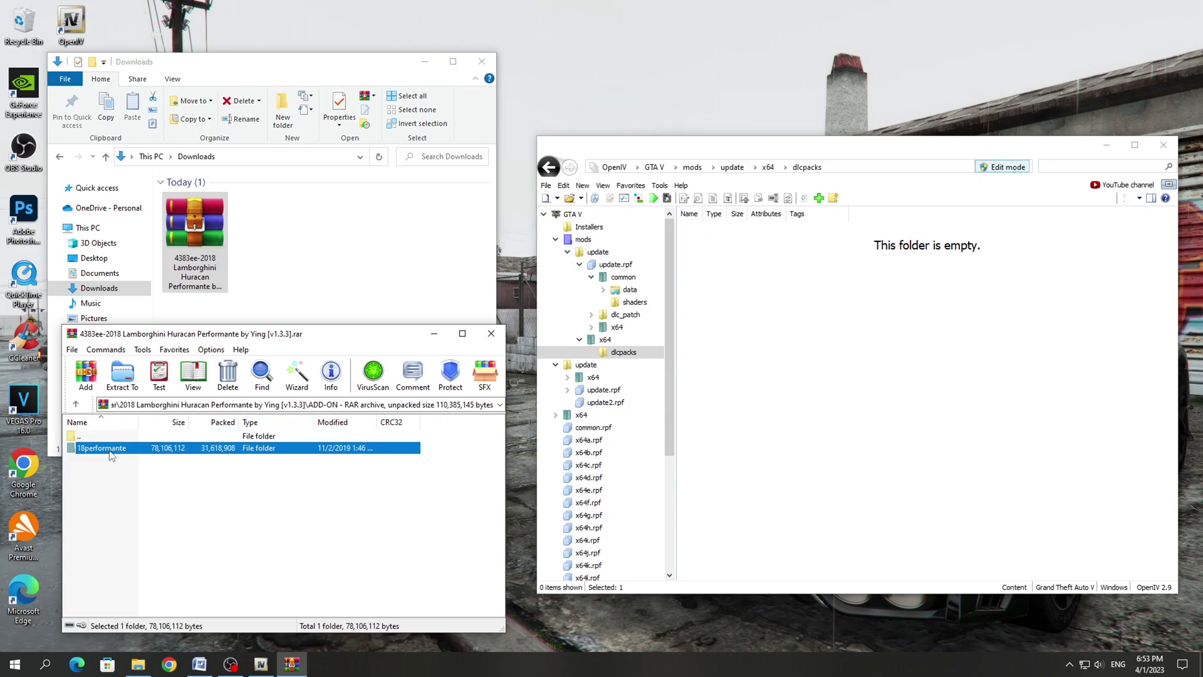
left_click(110, 451)
right_click(109, 449)
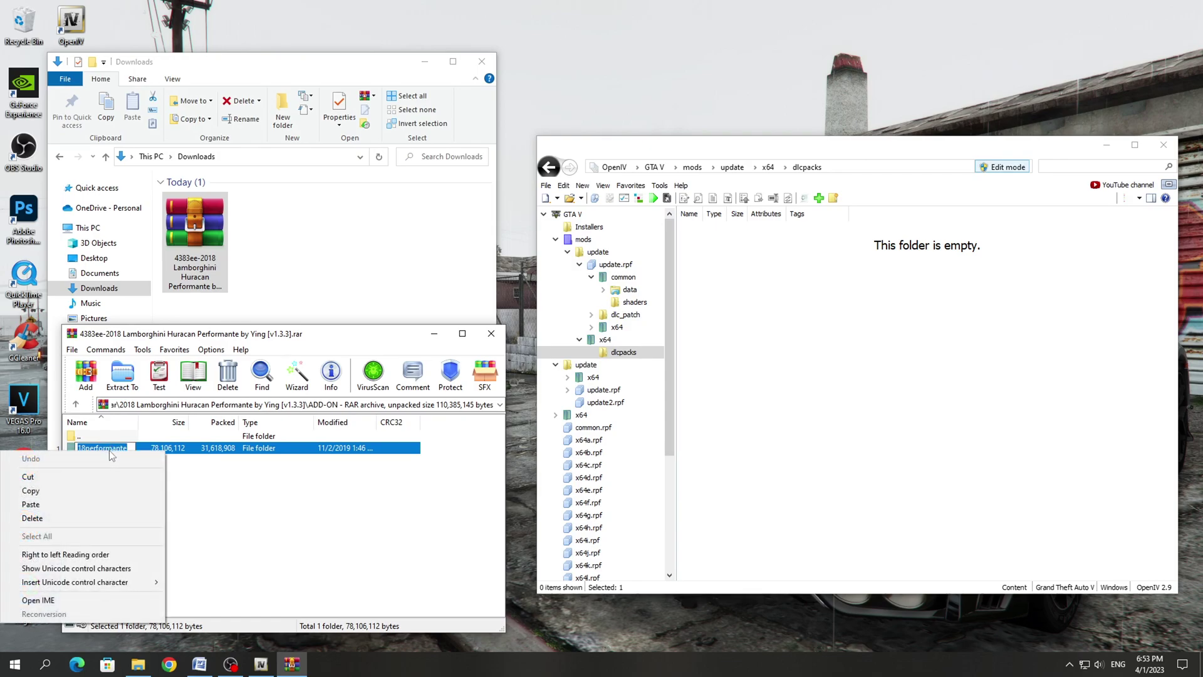
left_click(82, 490)
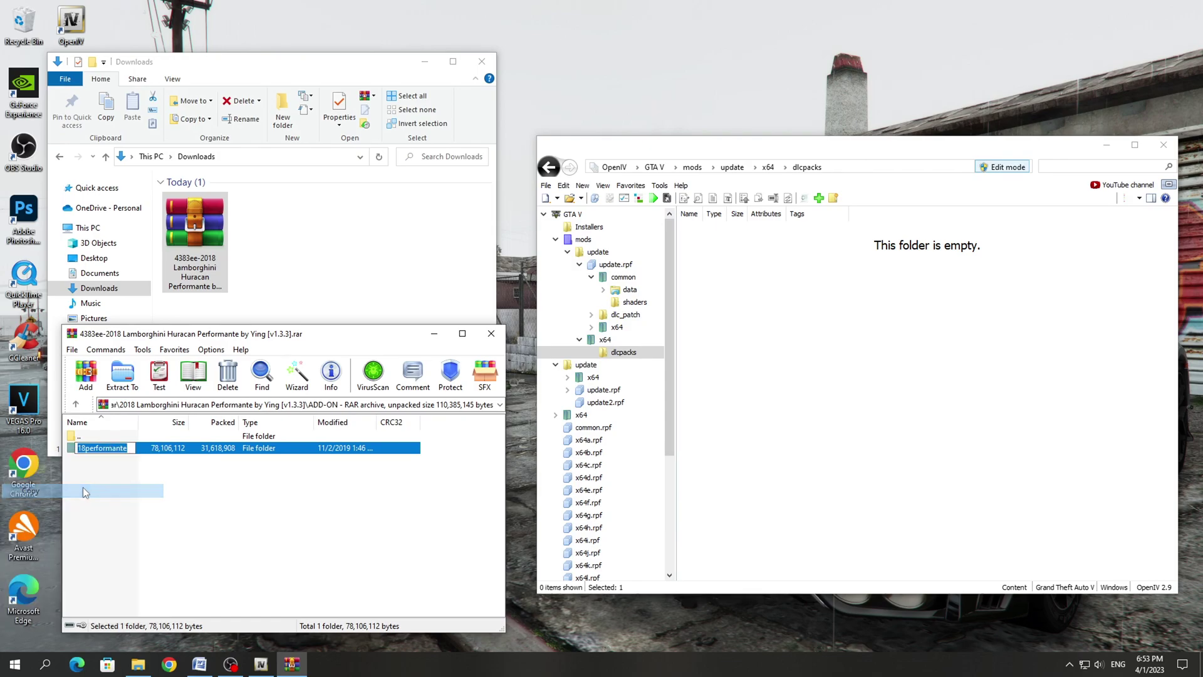
left_click(150, 484)
left_click(832, 198)
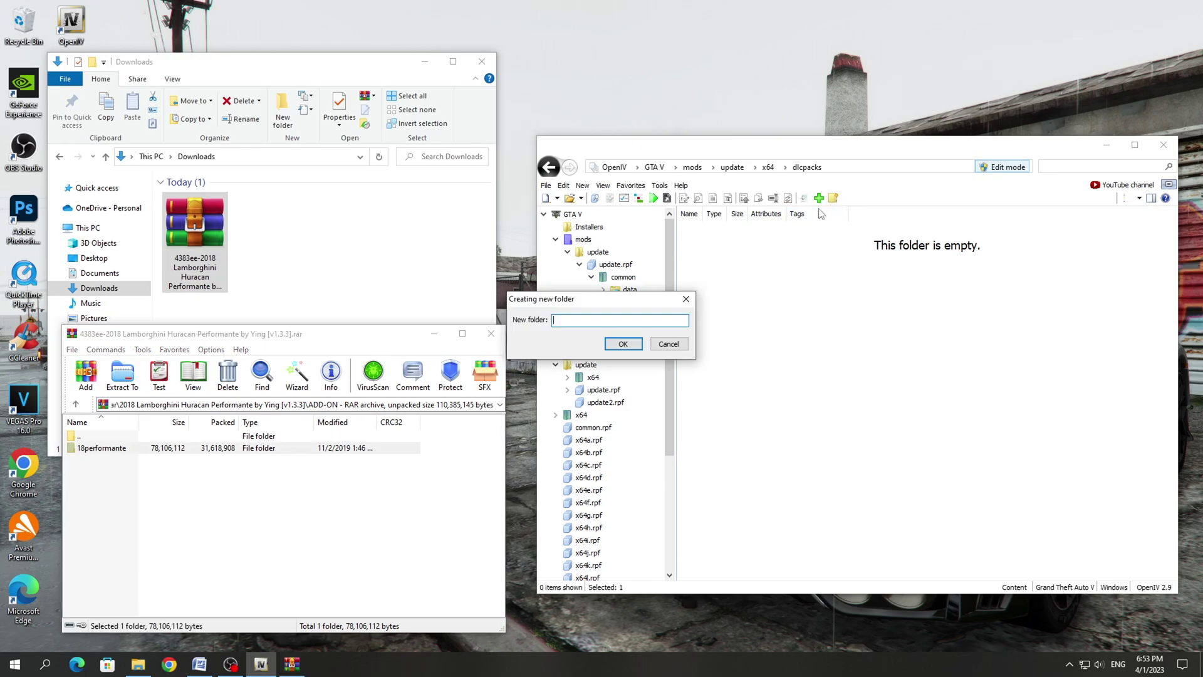
- Create and open an 18performante folder in dlcpacks using the pasted name
right_click(589, 322)
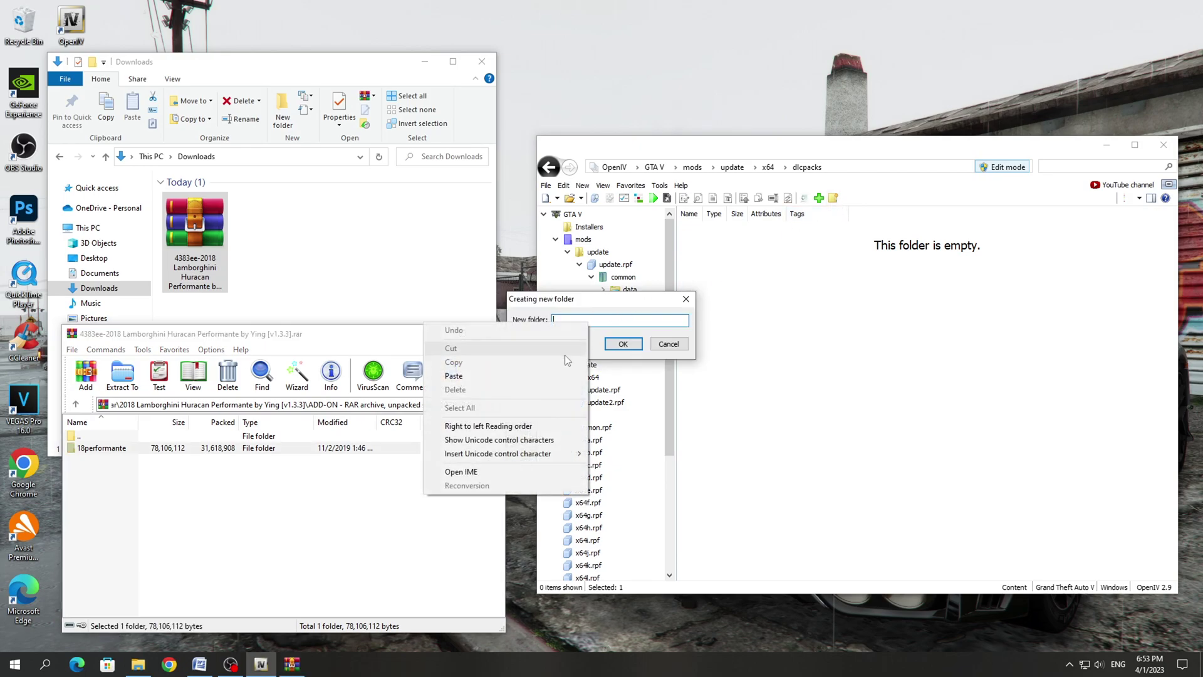
left_click(525, 376)
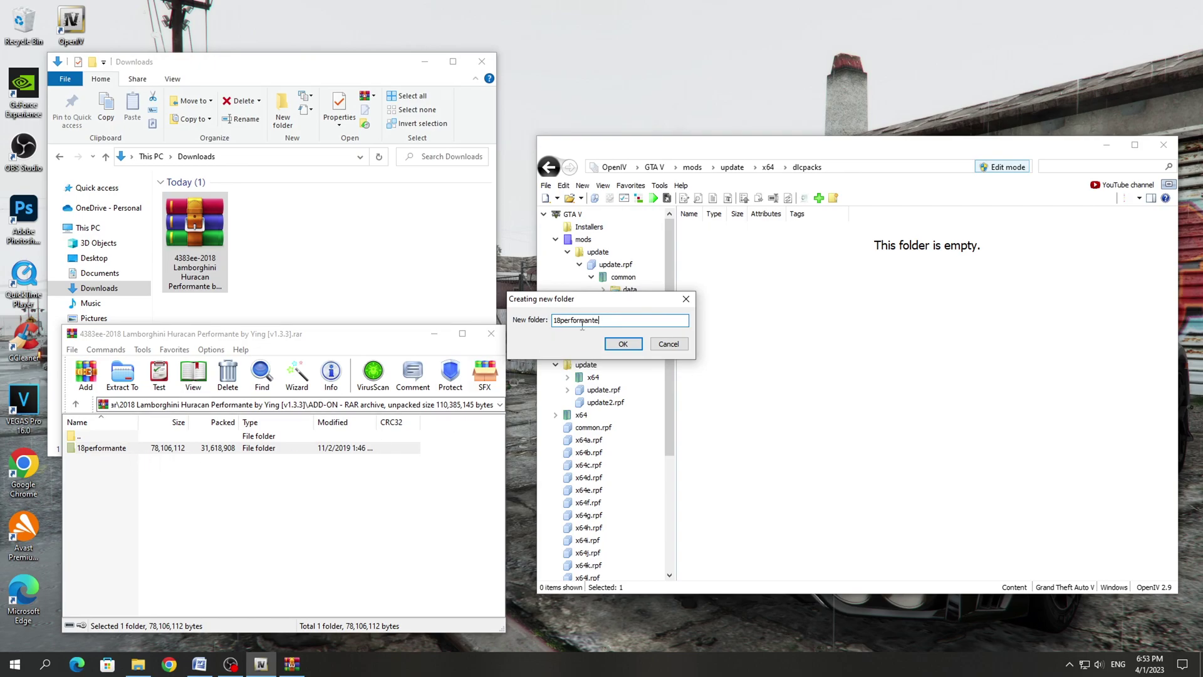
left_click(622, 345)
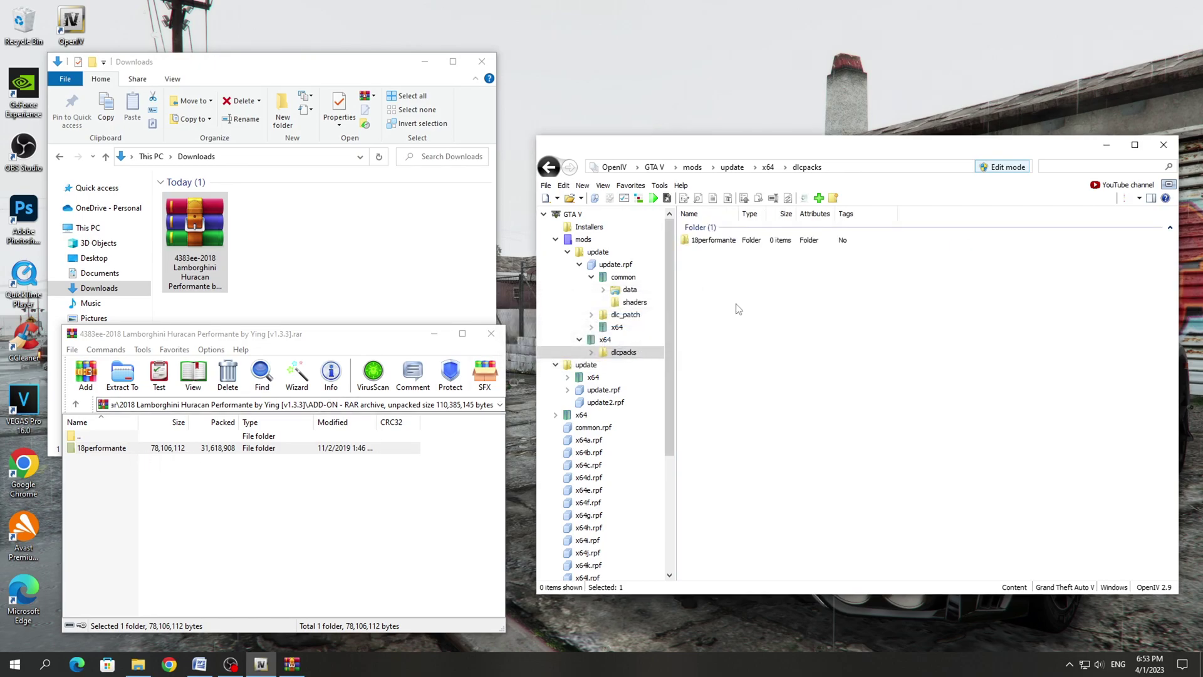
double_click(714, 241)
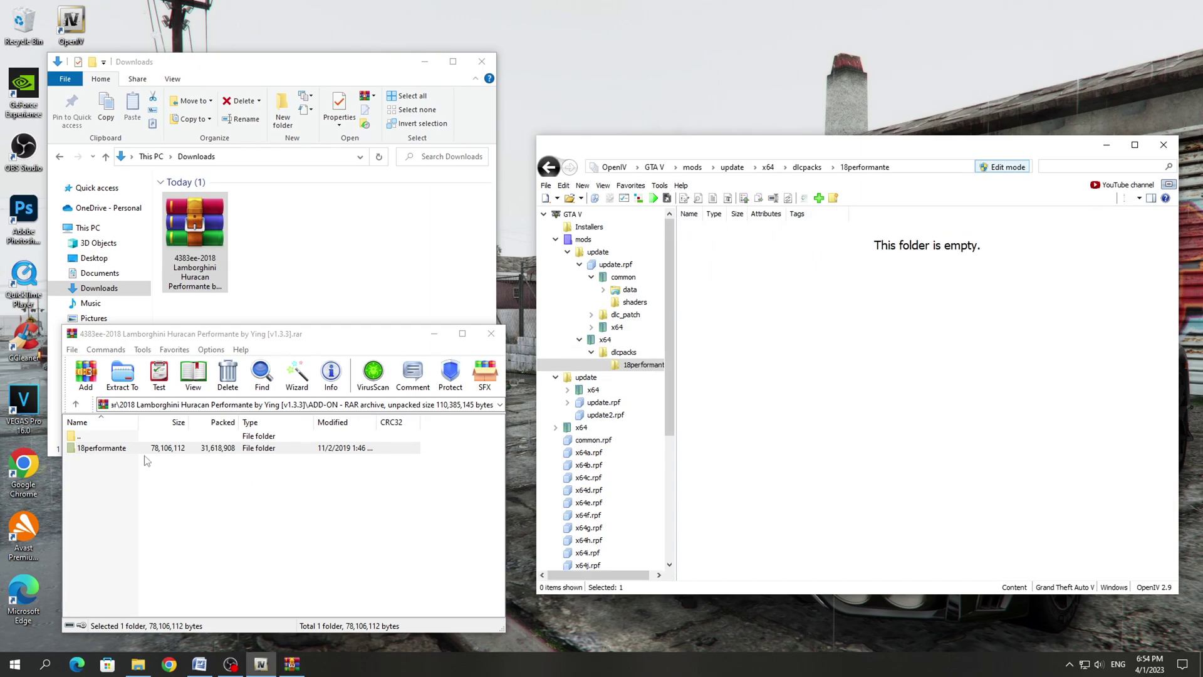
- Drag the Huracan's dlc.rpf into the new folder and close the archive
double_click(96, 449)
left_click(91, 461)
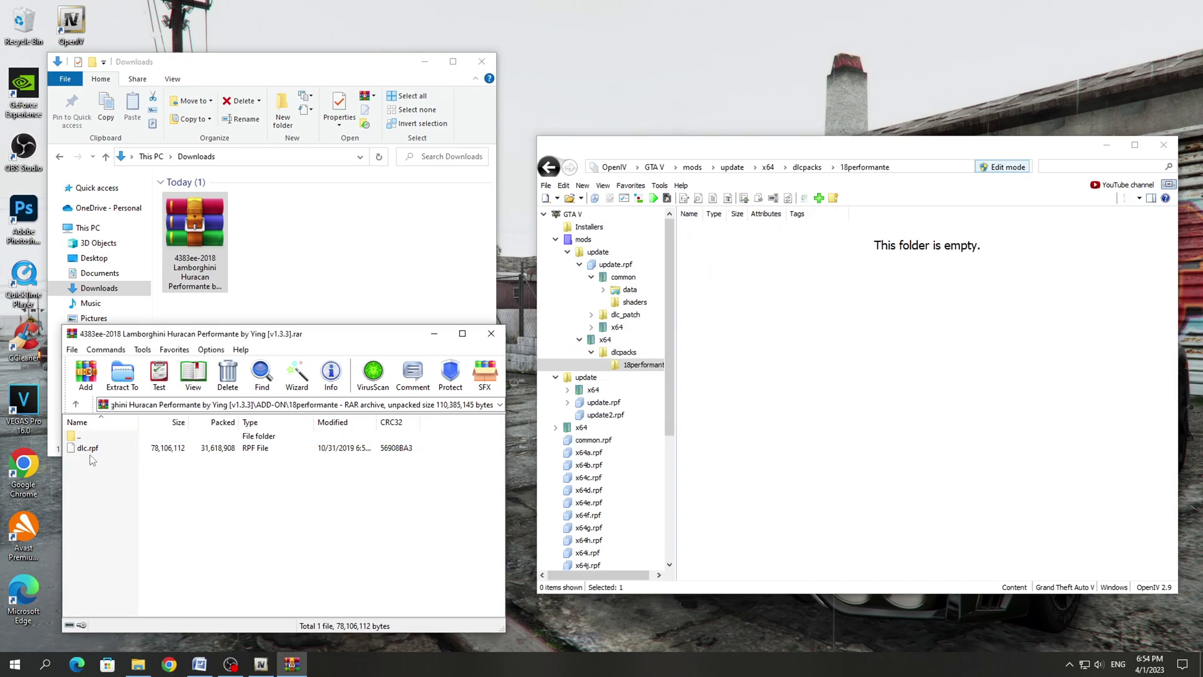
left_click_drag(84, 451, 756, 464)
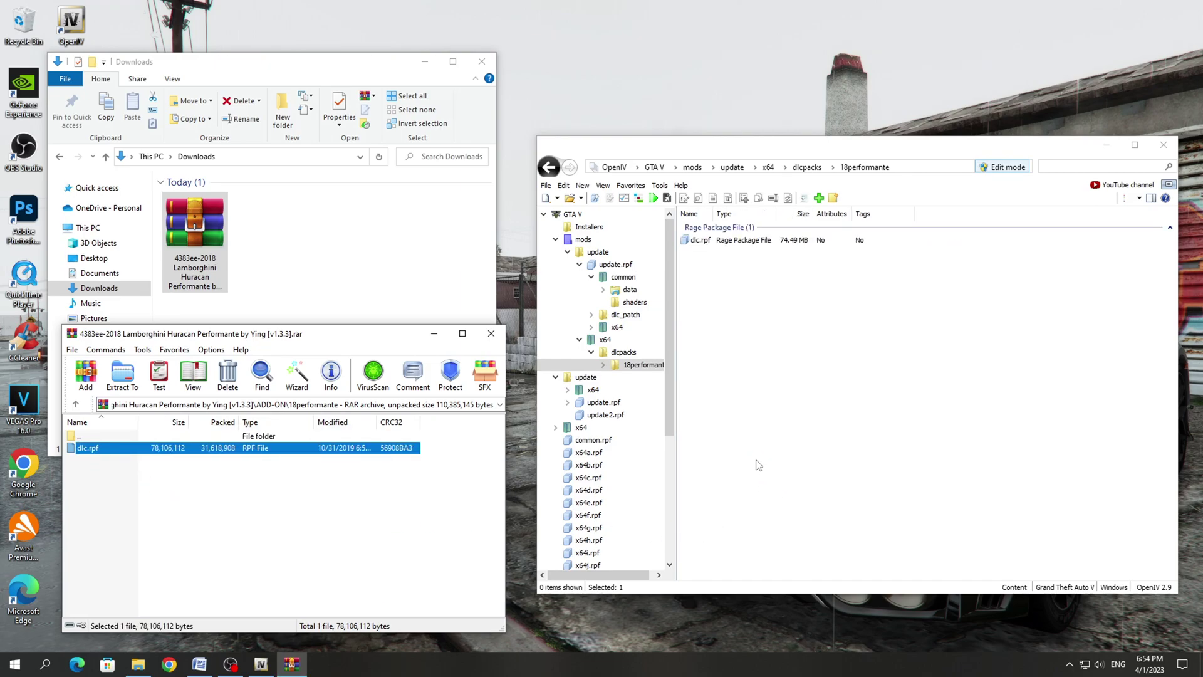
left_click(491, 333)
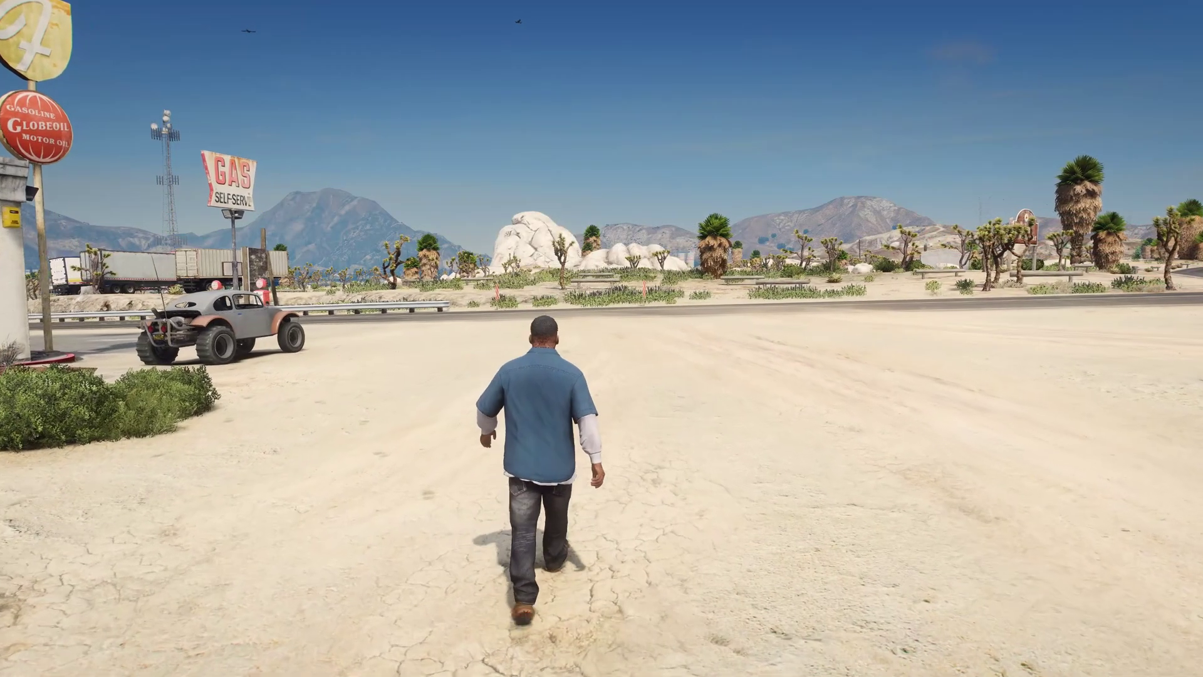
- Spawn the 18performante vehicle by entering its name manually in the trainer
key("F4")
key("BackSpace")
key("ctrl+v")
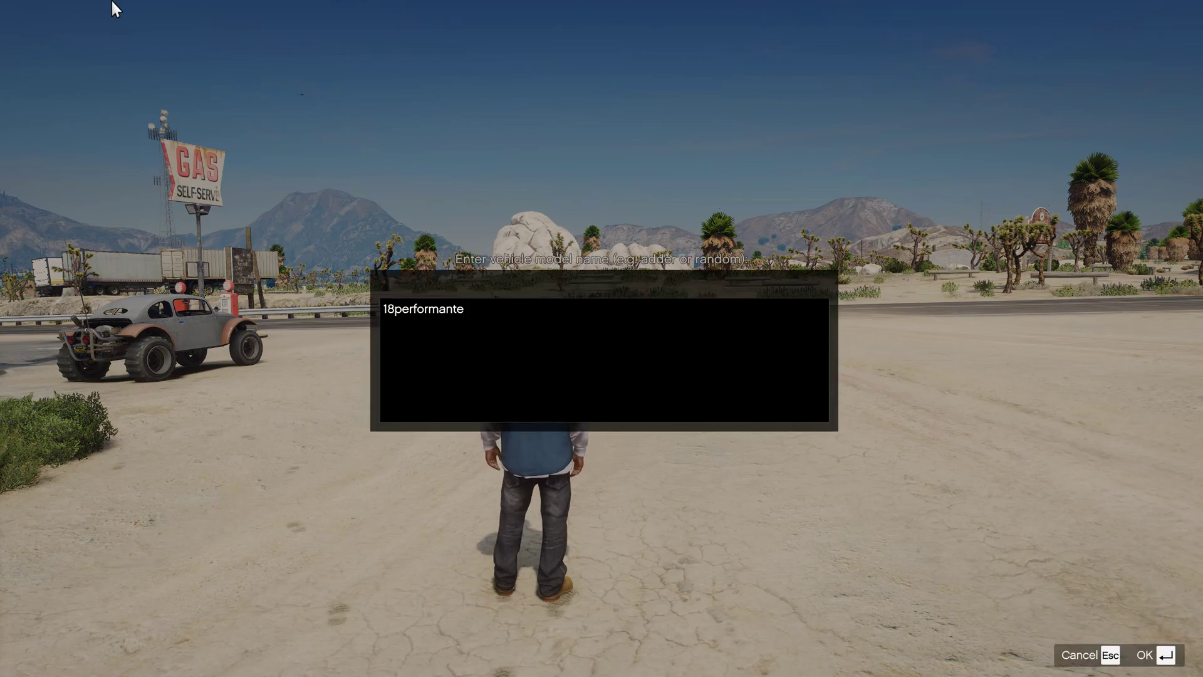
key("Return")
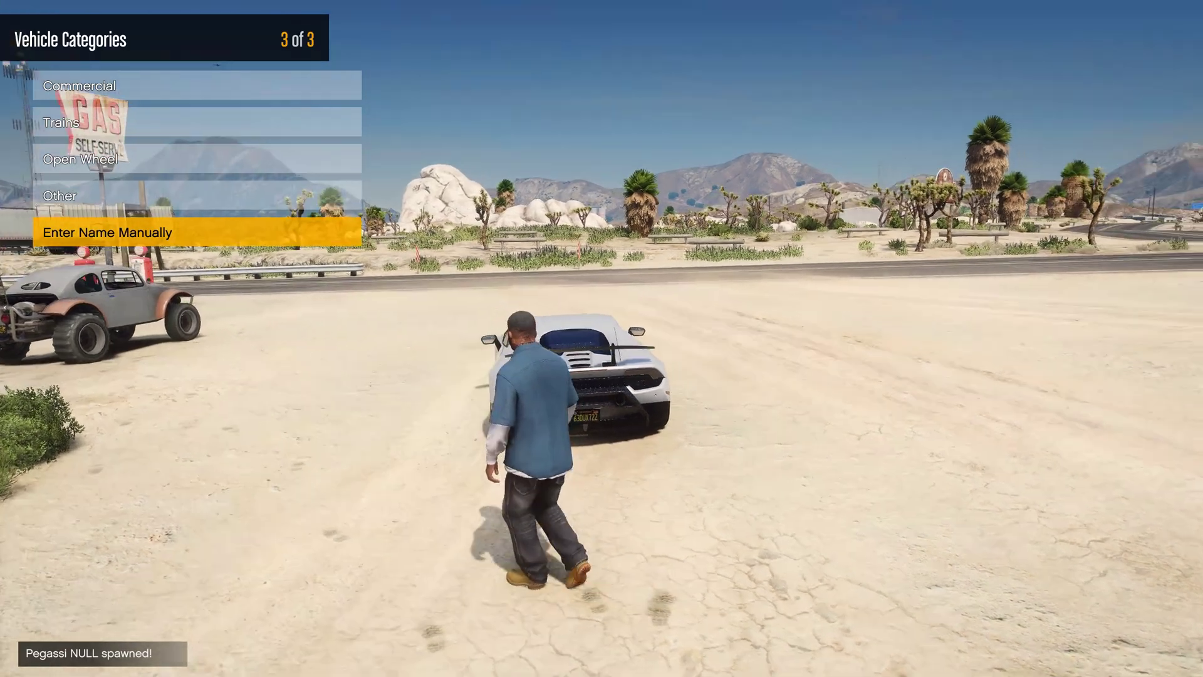
- Get into the white Huracan and drive it past the gas station onto the highway
key("f")
key("BackSpace")
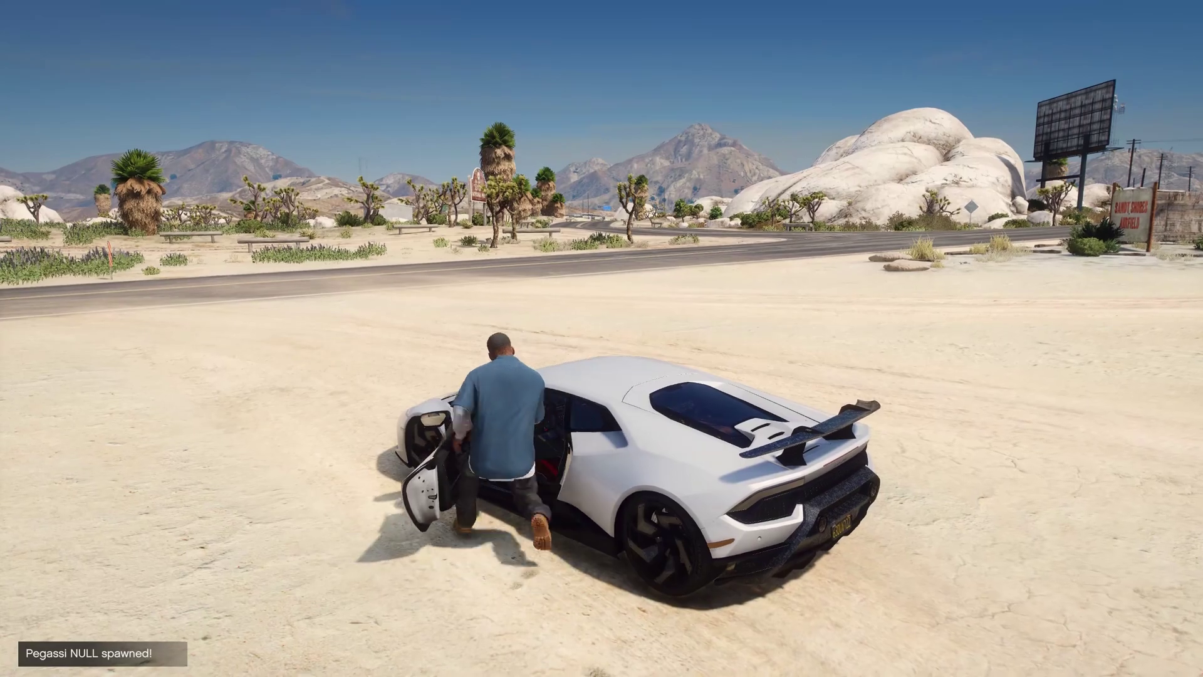
key("w")
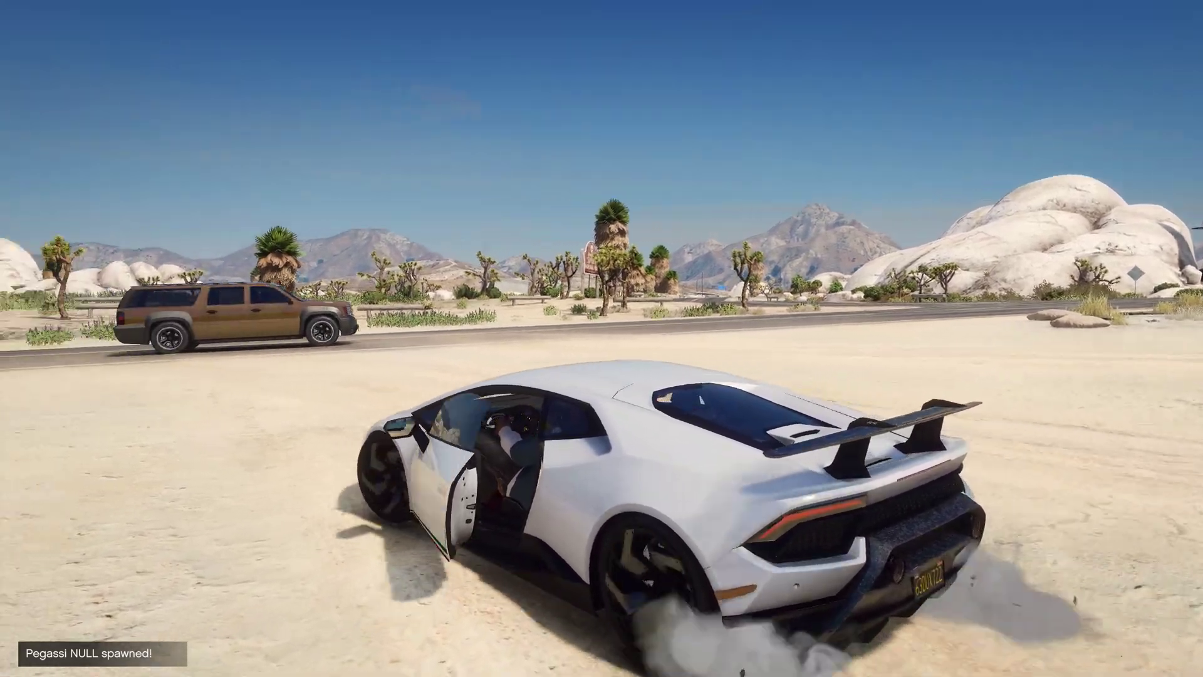
key("a")
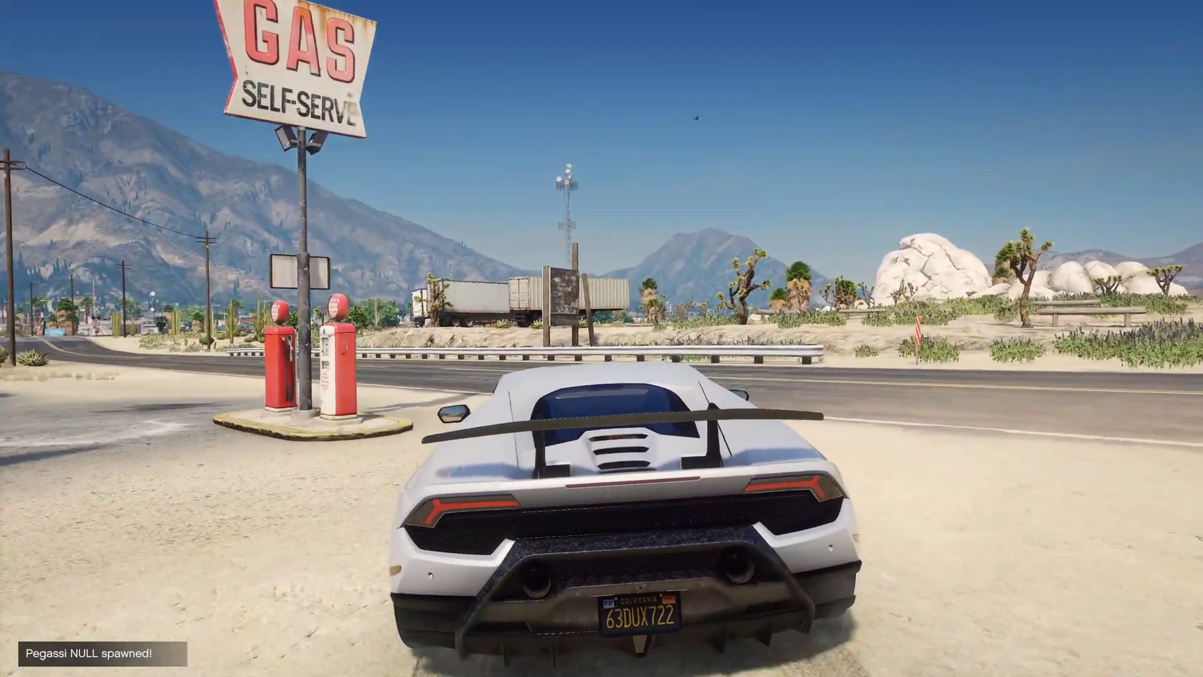
key("a")
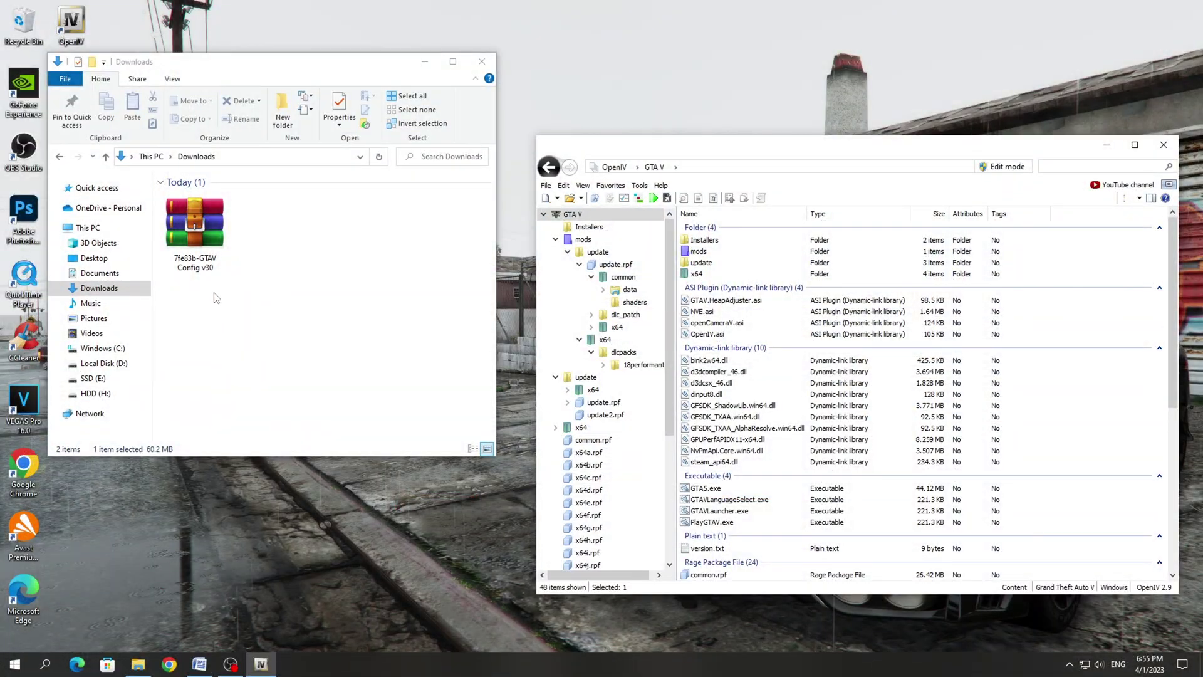
- Open the GTAV Config v30 archive down to For More Mods > Stock Traffic
double_click(202, 261)
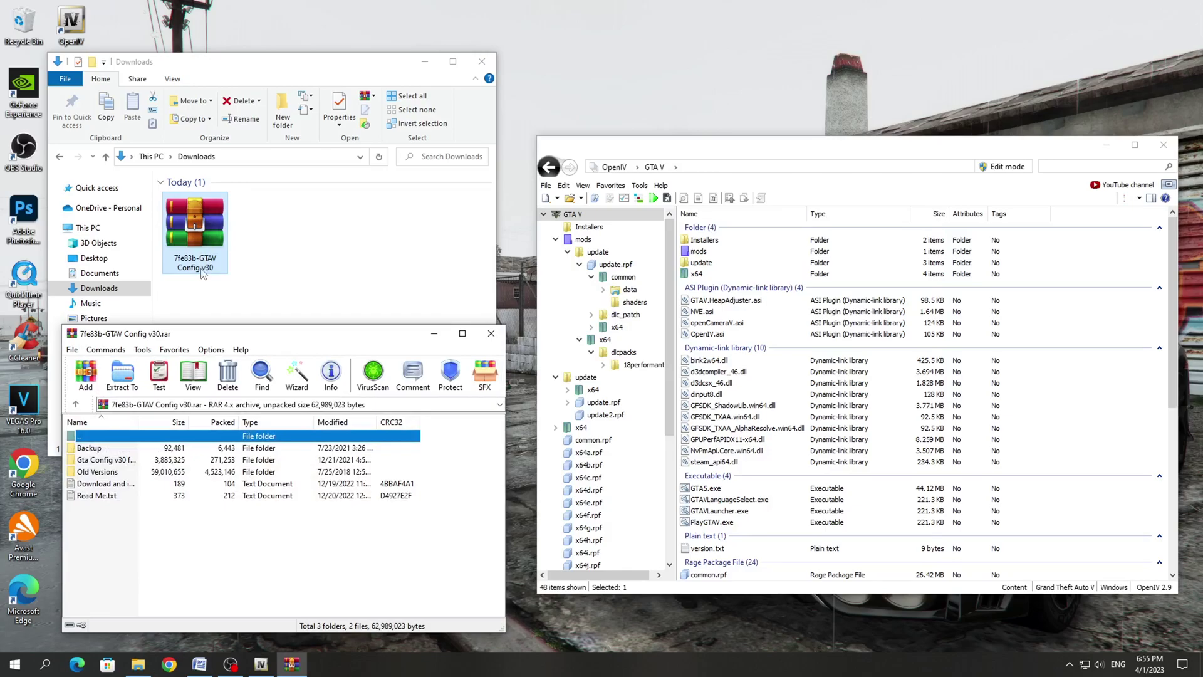
double_click(104, 459)
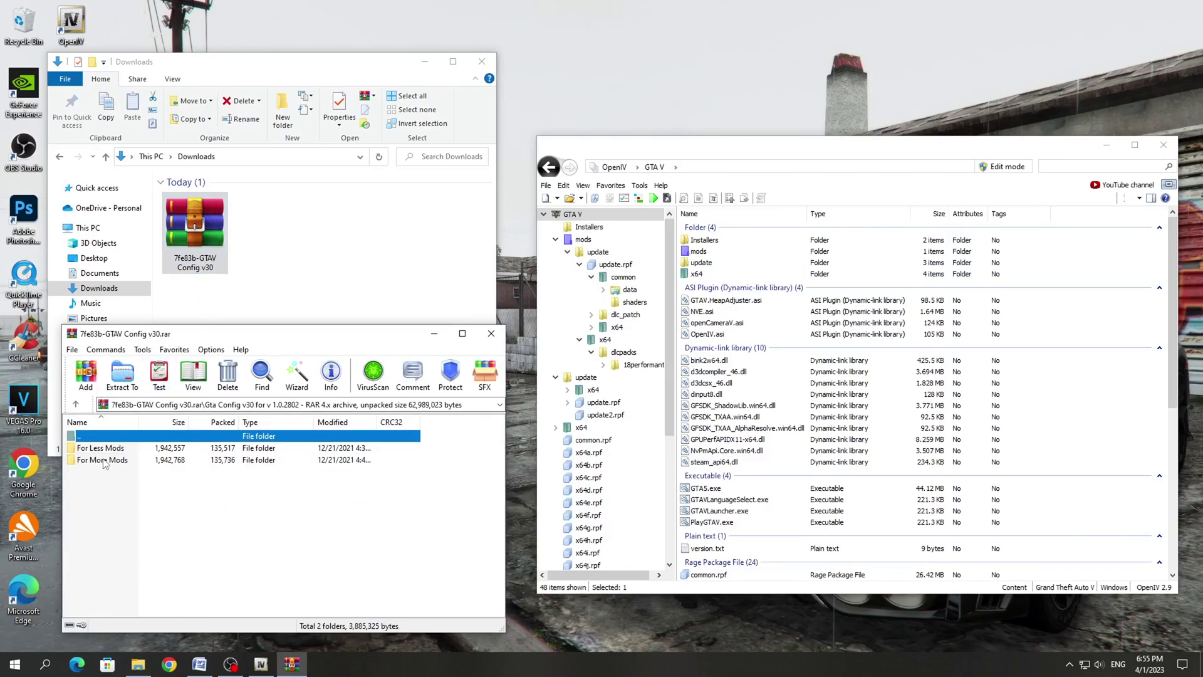
double_click(103, 461)
scroll(104, 520, "down", 1)
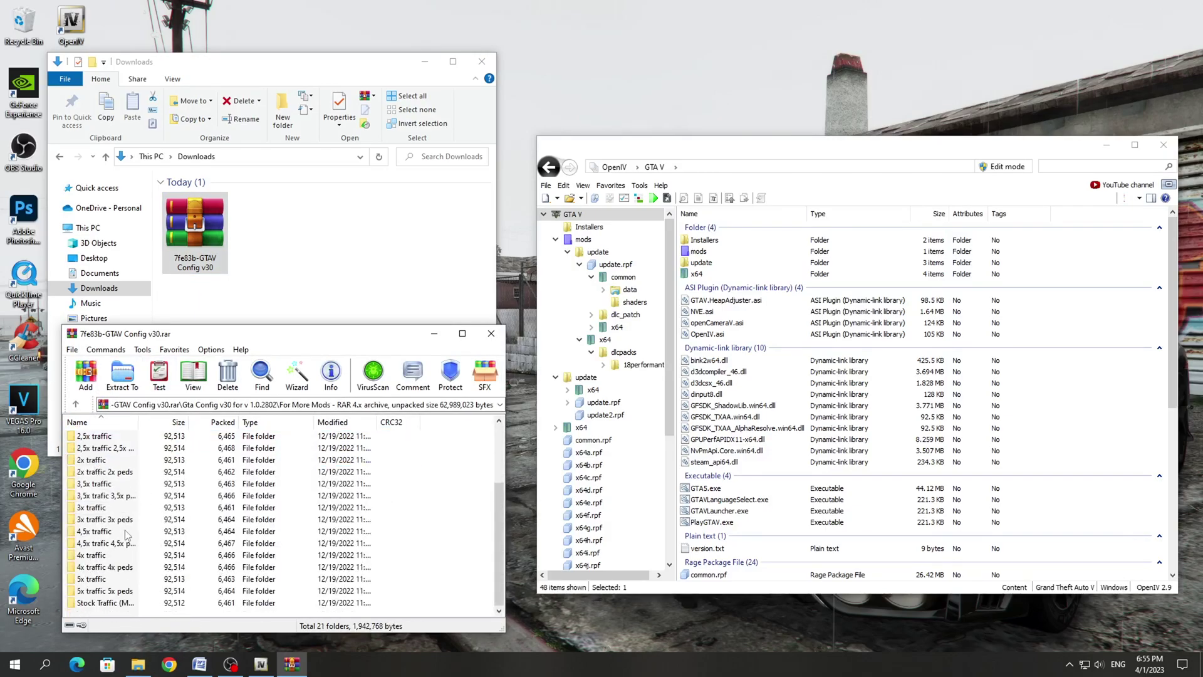
double_click(108, 602)
- Locate gameconfig.xml and switch OpenIV into edit mode
left_click(110, 451)
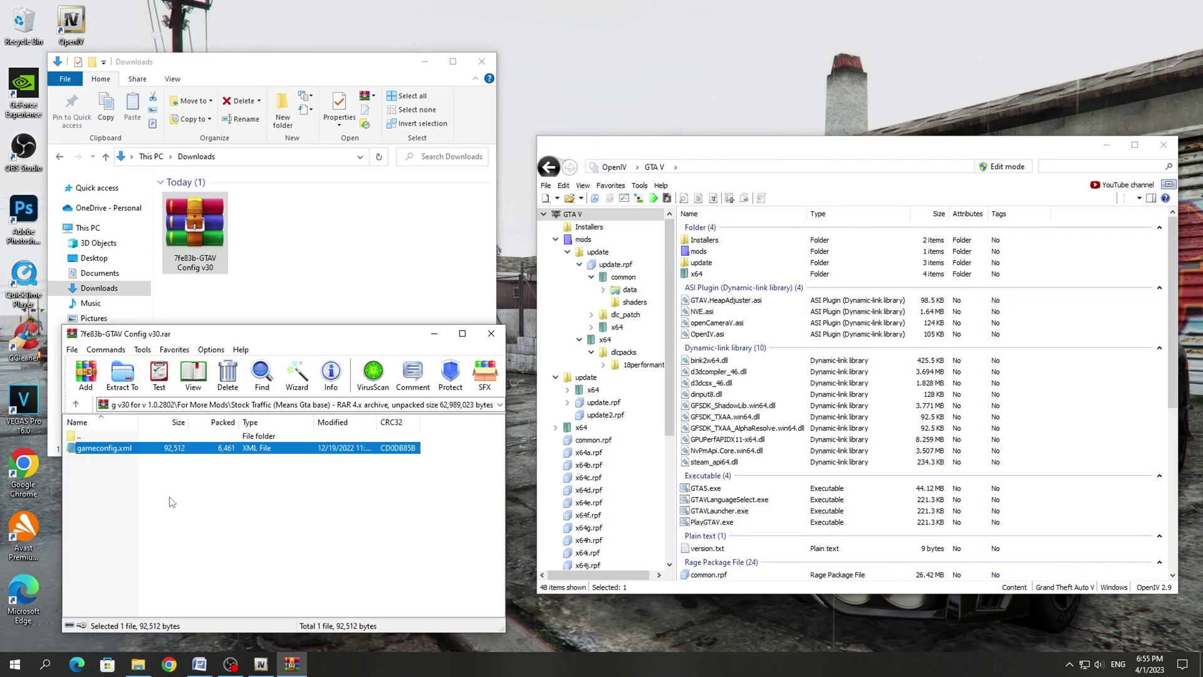
left_click(194, 495)
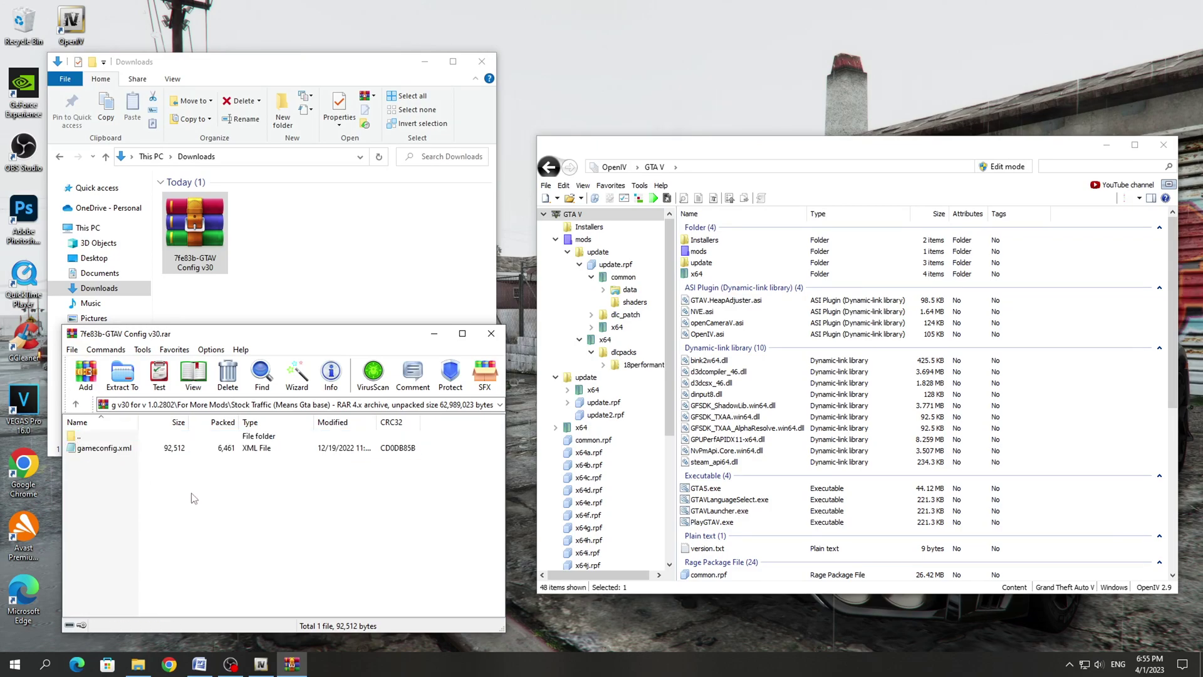
left_click(146, 448)
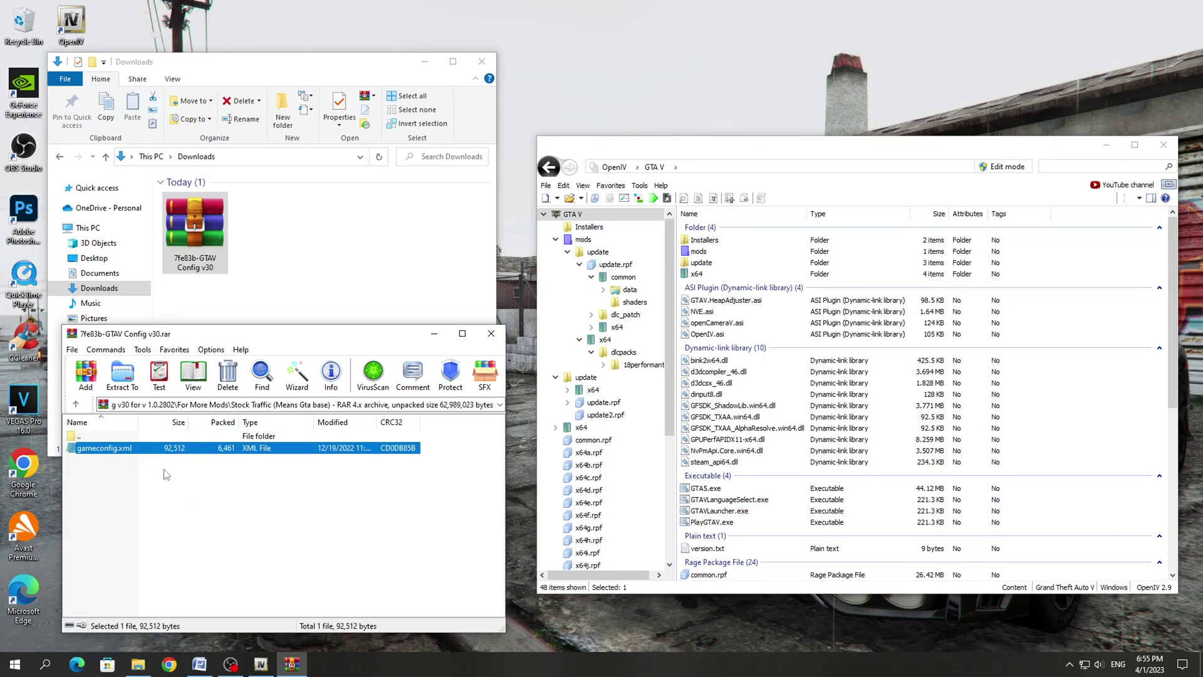
left_click(165, 480)
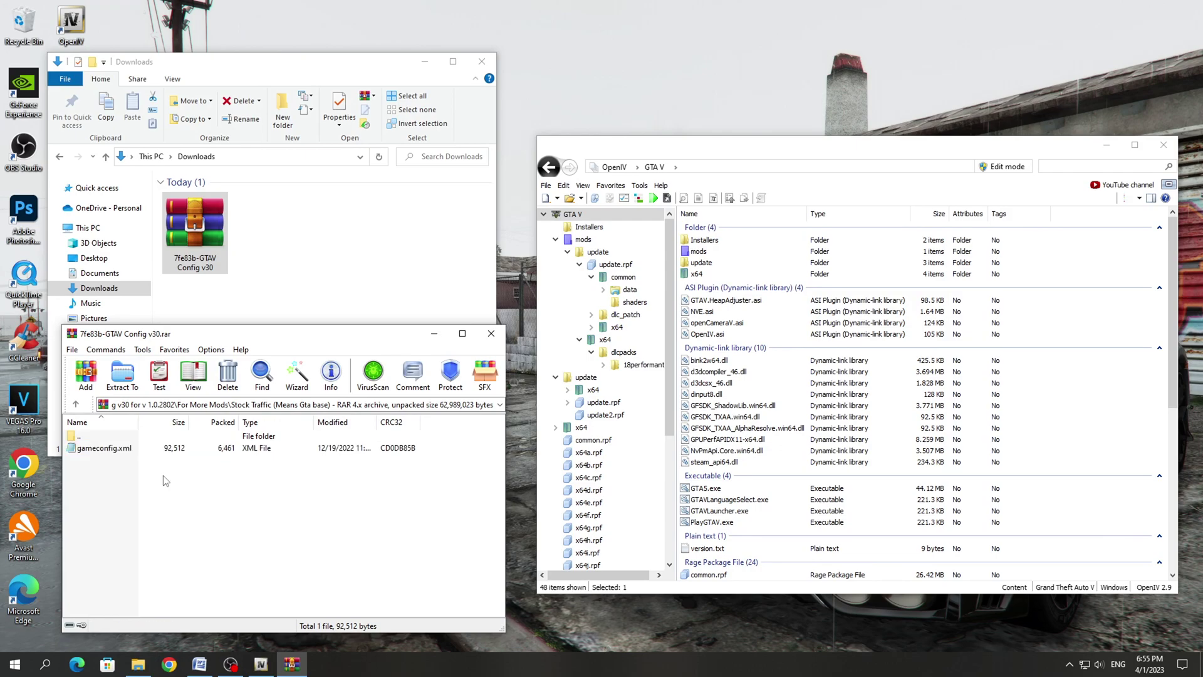
left_click(1004, 167)
left_click(644, 375)
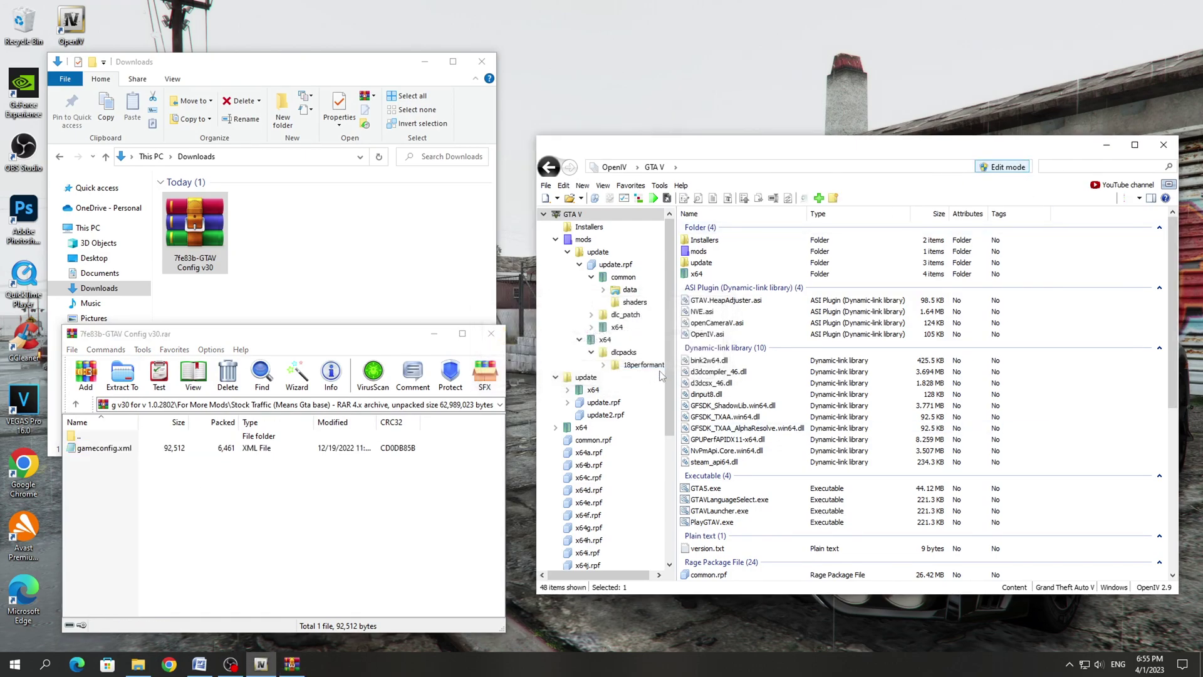
- Navigate OpenIV to mods\update\update.rpf\common\data
double_click(727, 254)
double_click(722, 244)
left_click(712, 267)
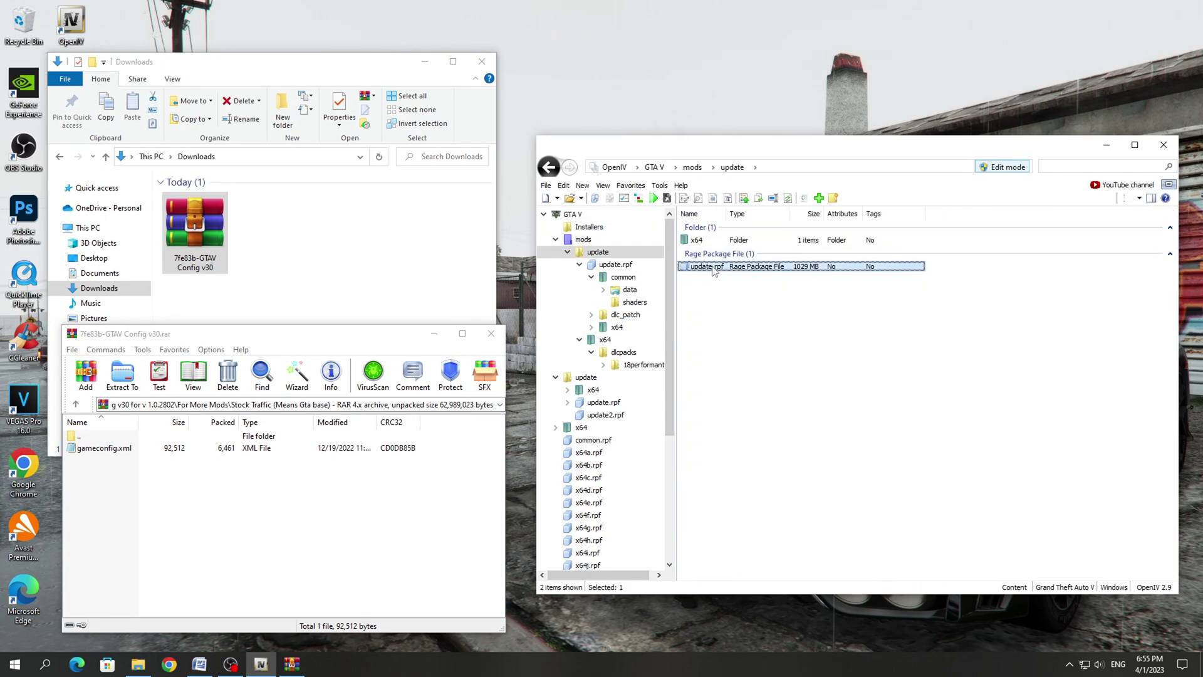
double_click(712, 268)
double_click(719, 241)
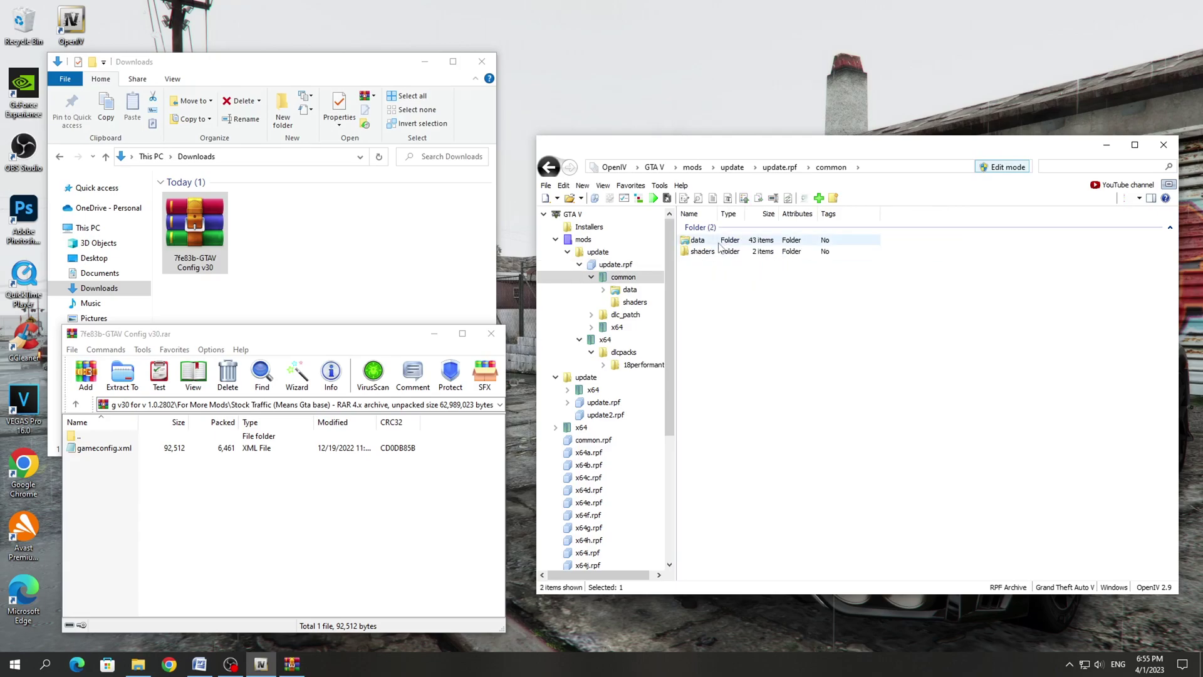
double_click(720, 242)
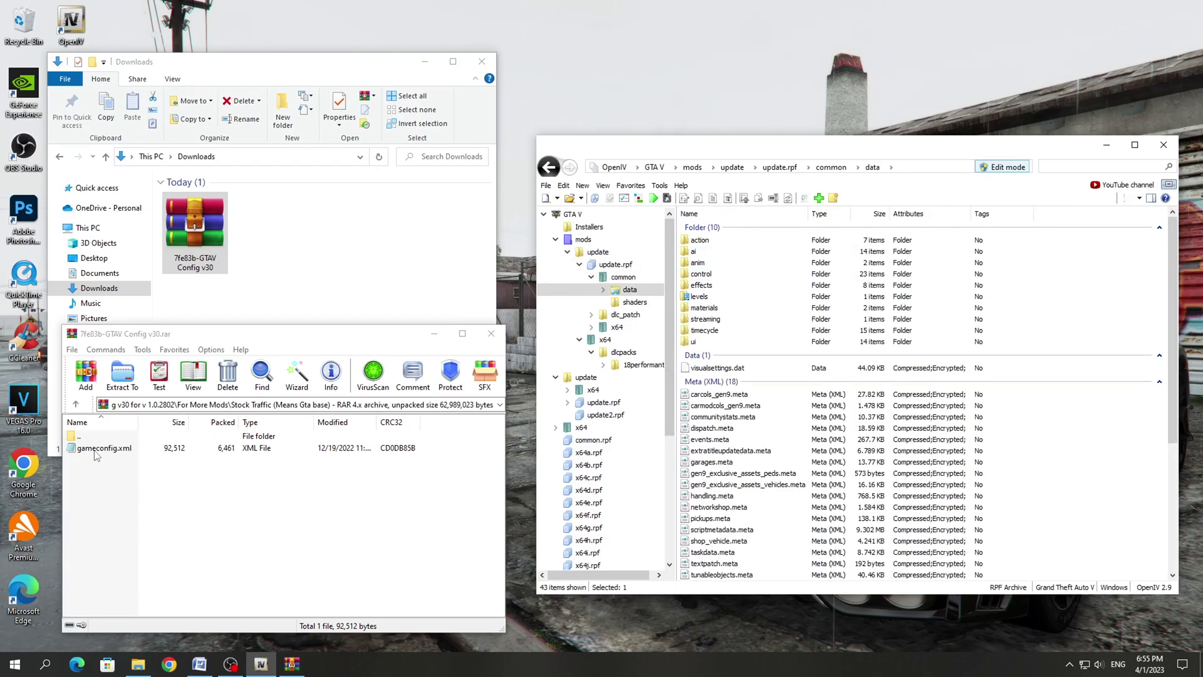
- Drag gameconfig.xml into the data folder and close the config archive
left_click_drag(92, 449, 1021, 493)
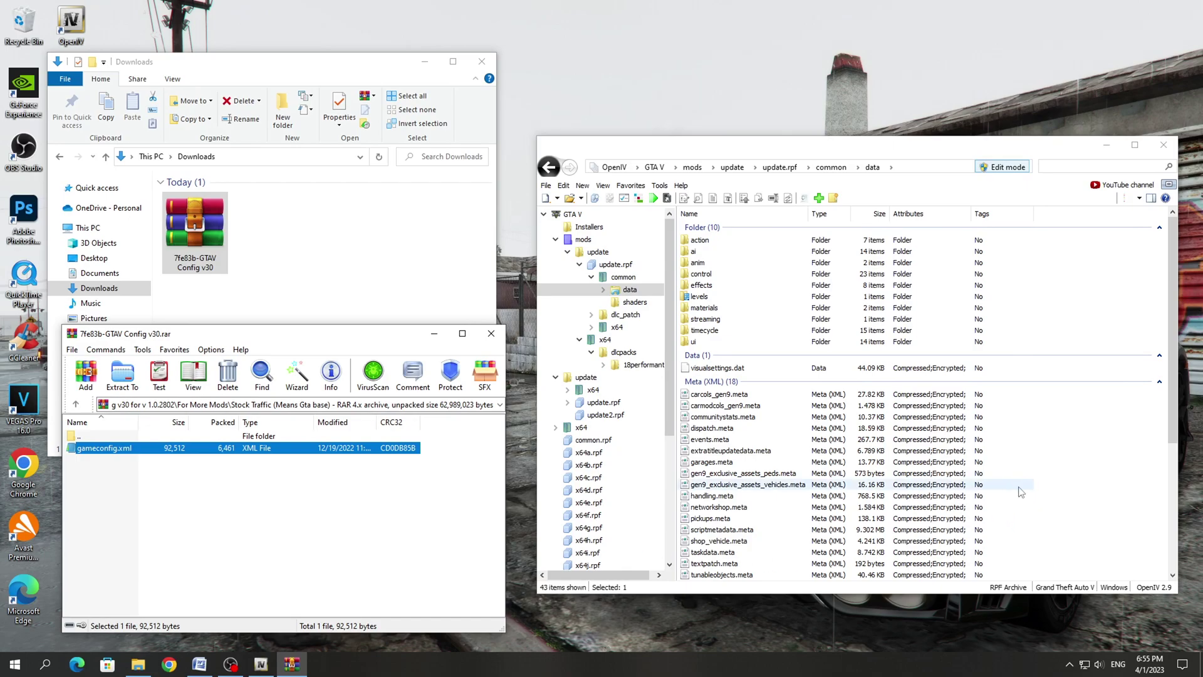
left_click(418, 491)
left_click(491, 333)
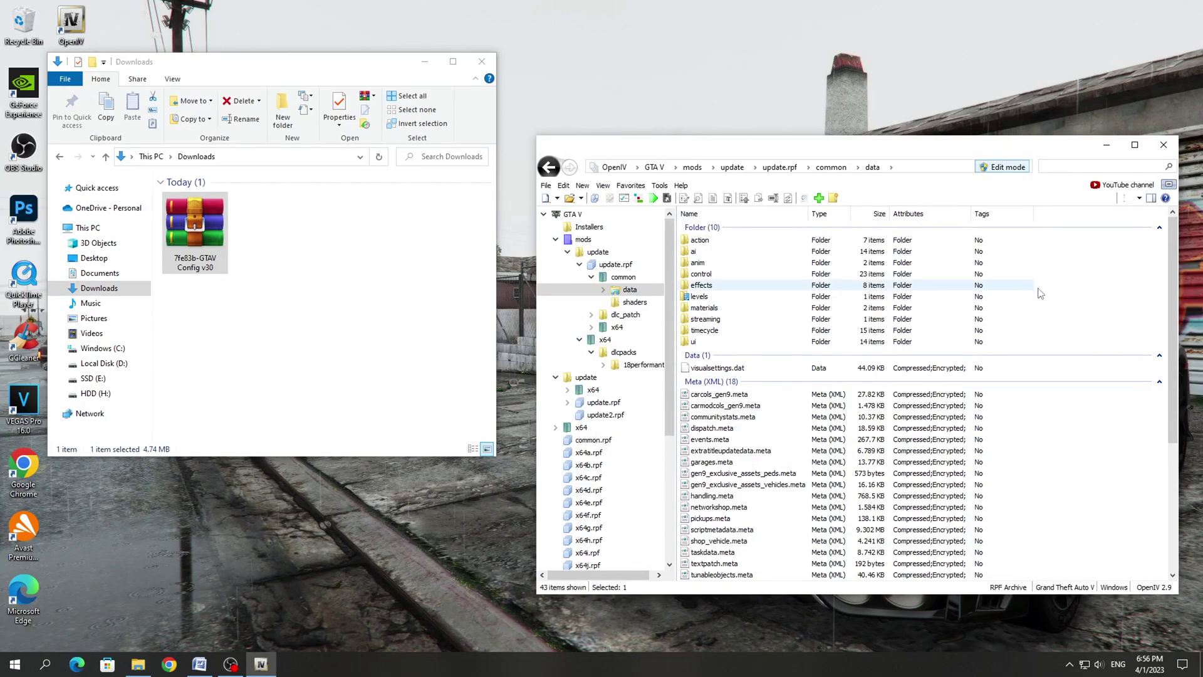
- Return OpenIV to the GTA V root folder and turn off edit mode
left_click(693, 167)
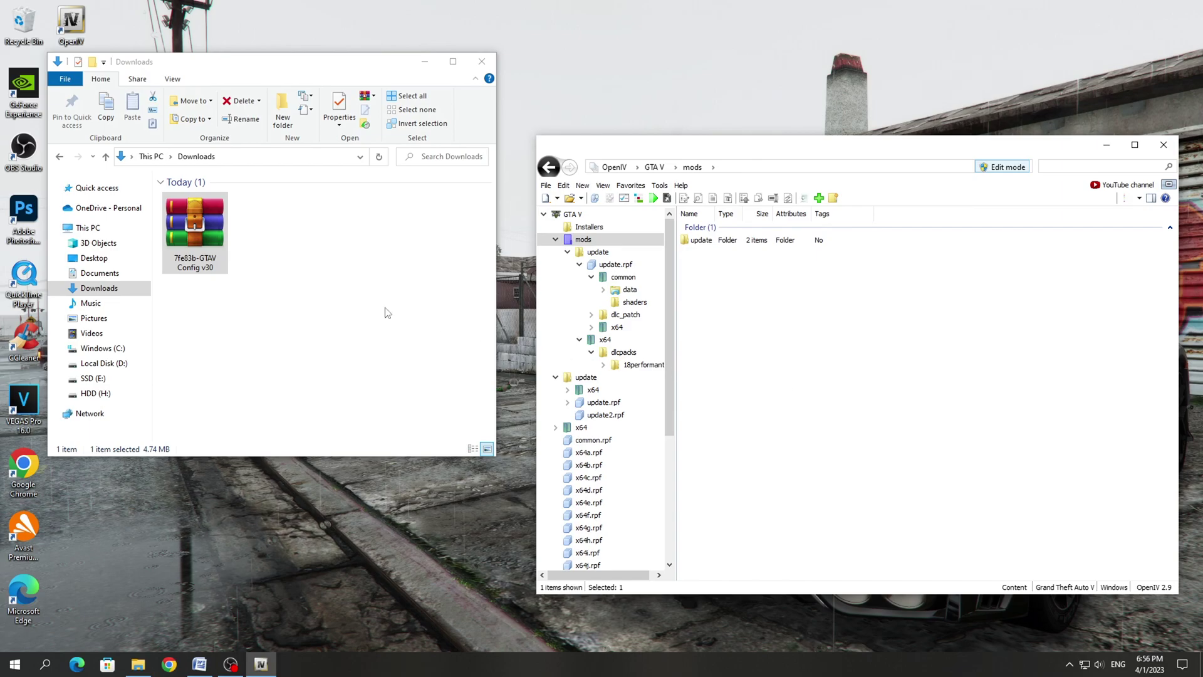
left_click(195, 235)
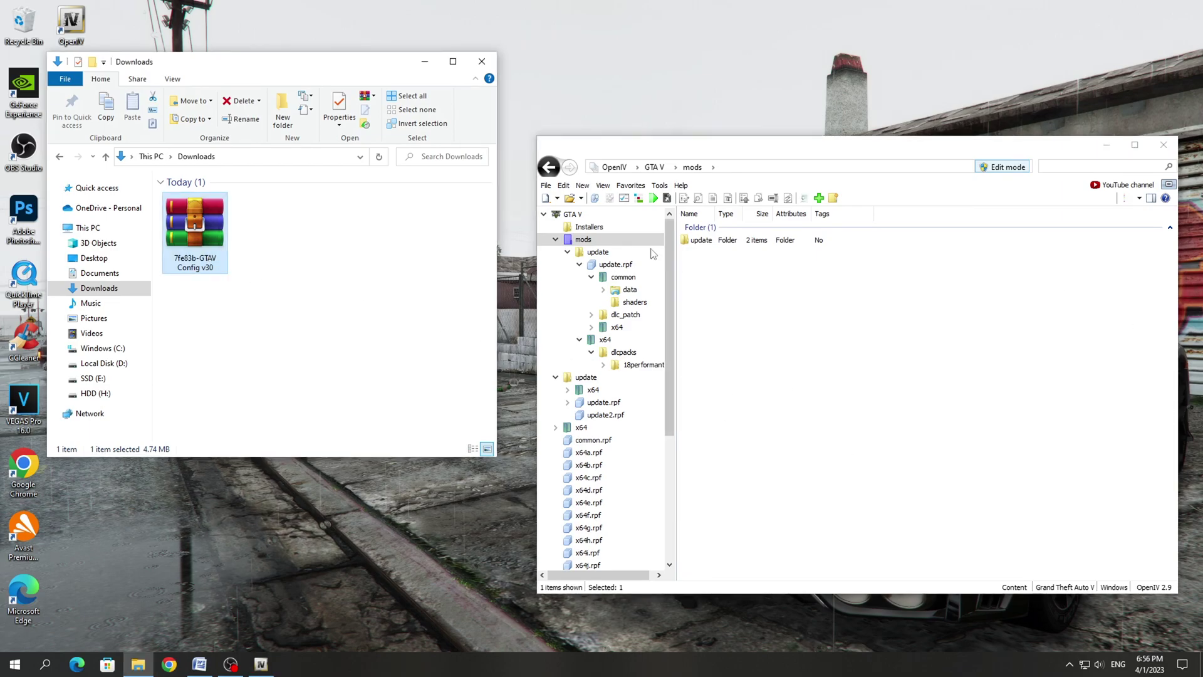
left_click(654, 167)
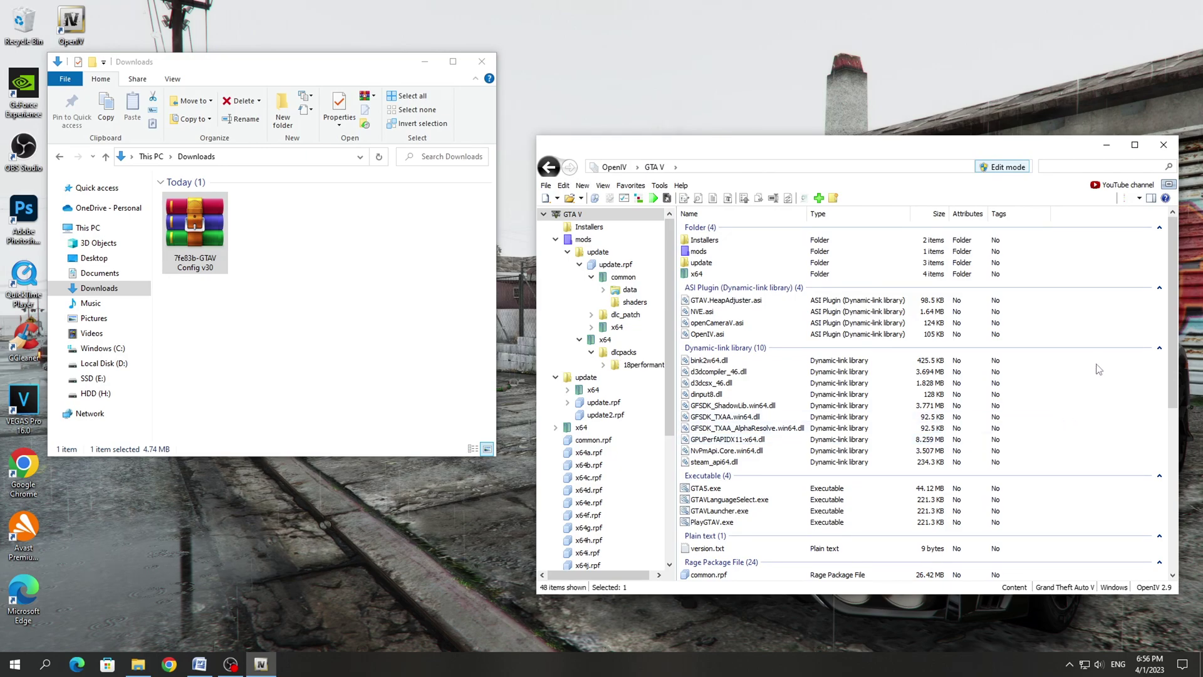
left_click(1008, 168)
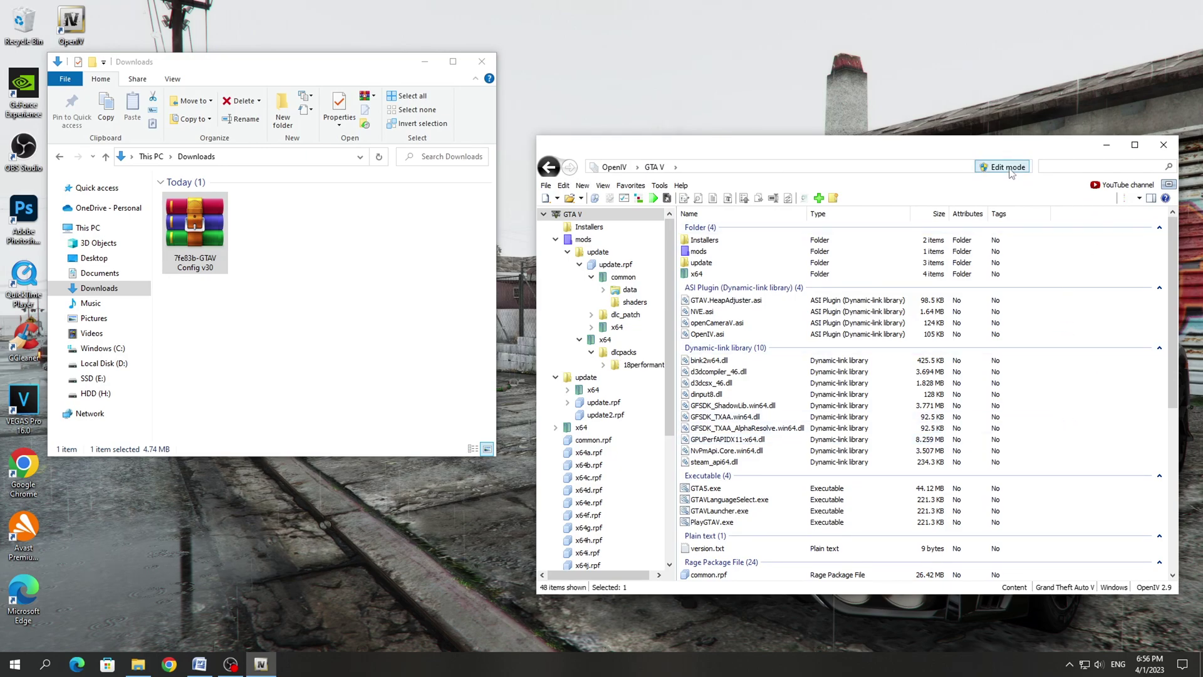
- Close OpenIV and the Downloads window
left_click(1162, 146)
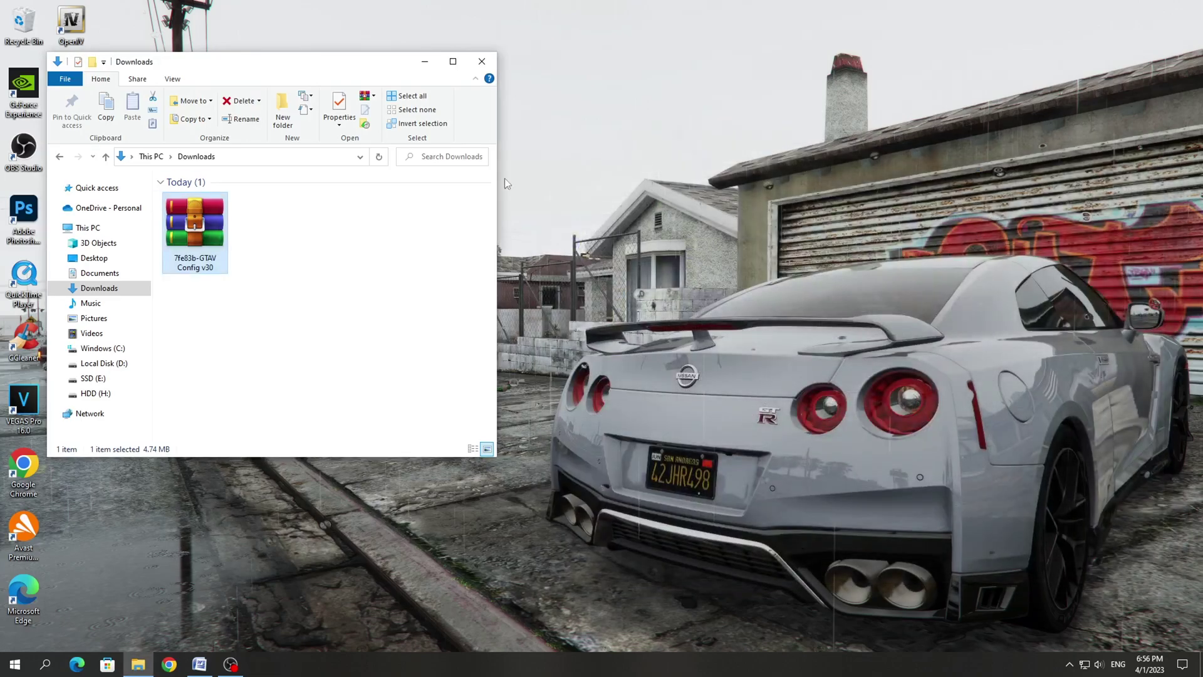
left_click(443, 229)
left_click(481, 60)
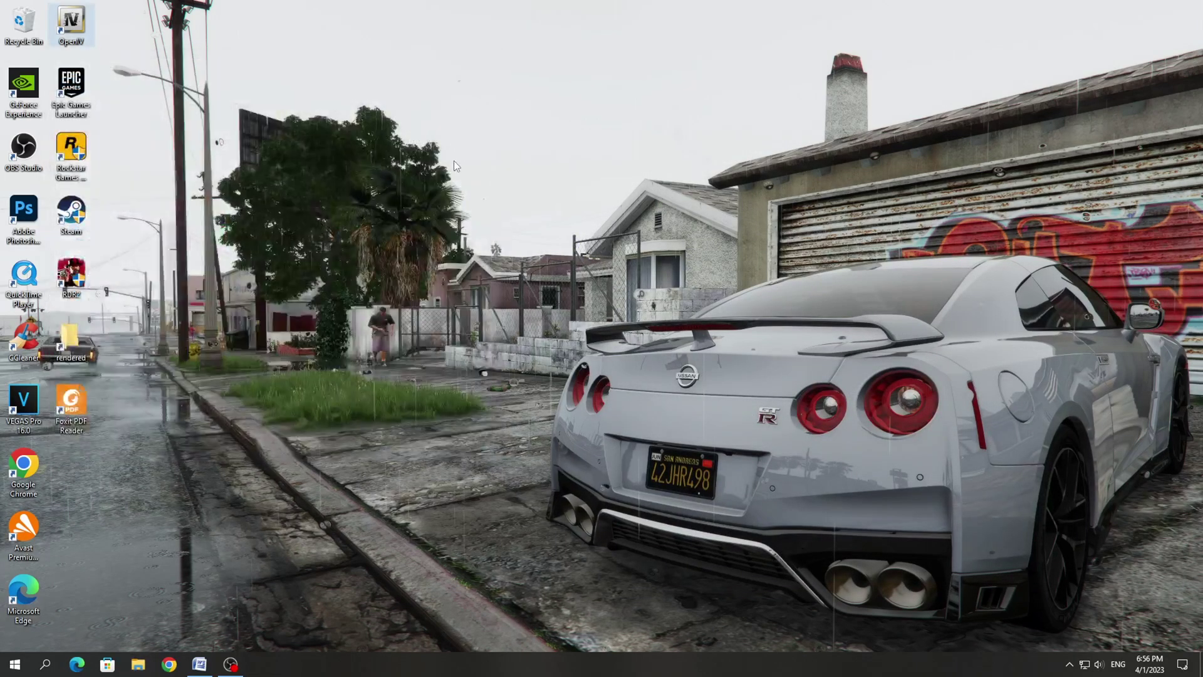